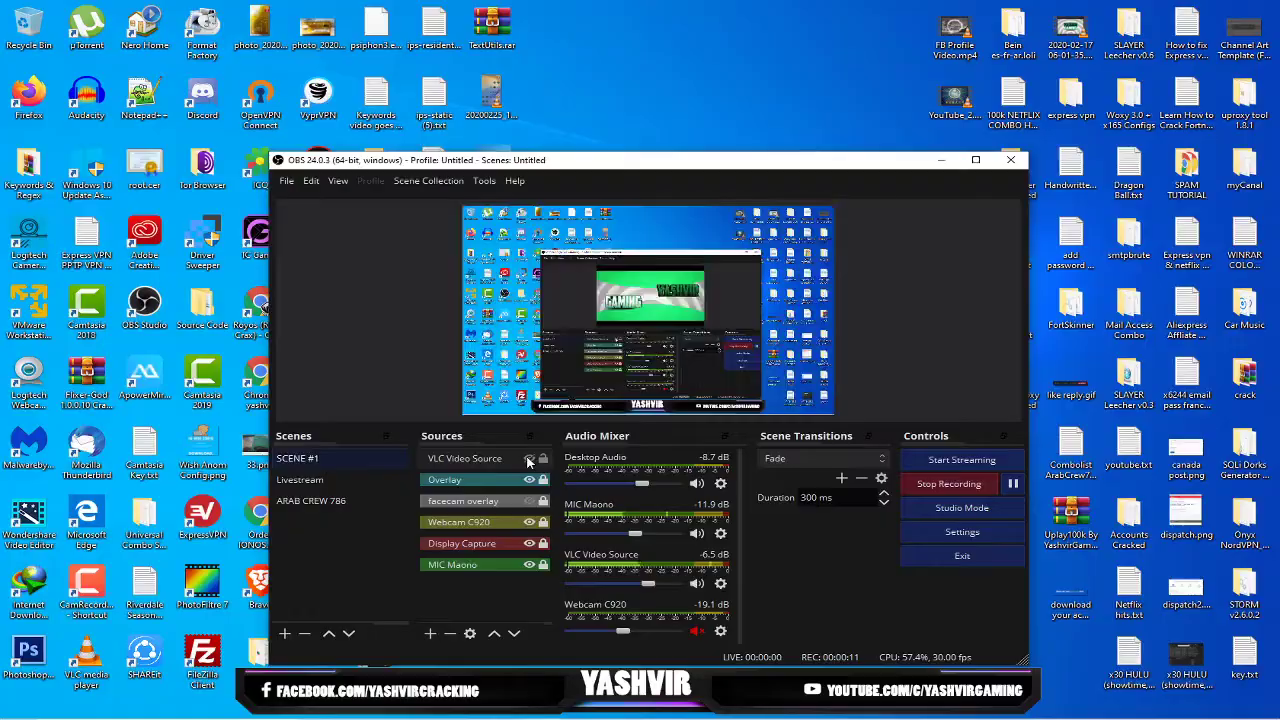
- Hide the VLC Video Source in SCENE #1 and minimize OBS
click(529, 458)
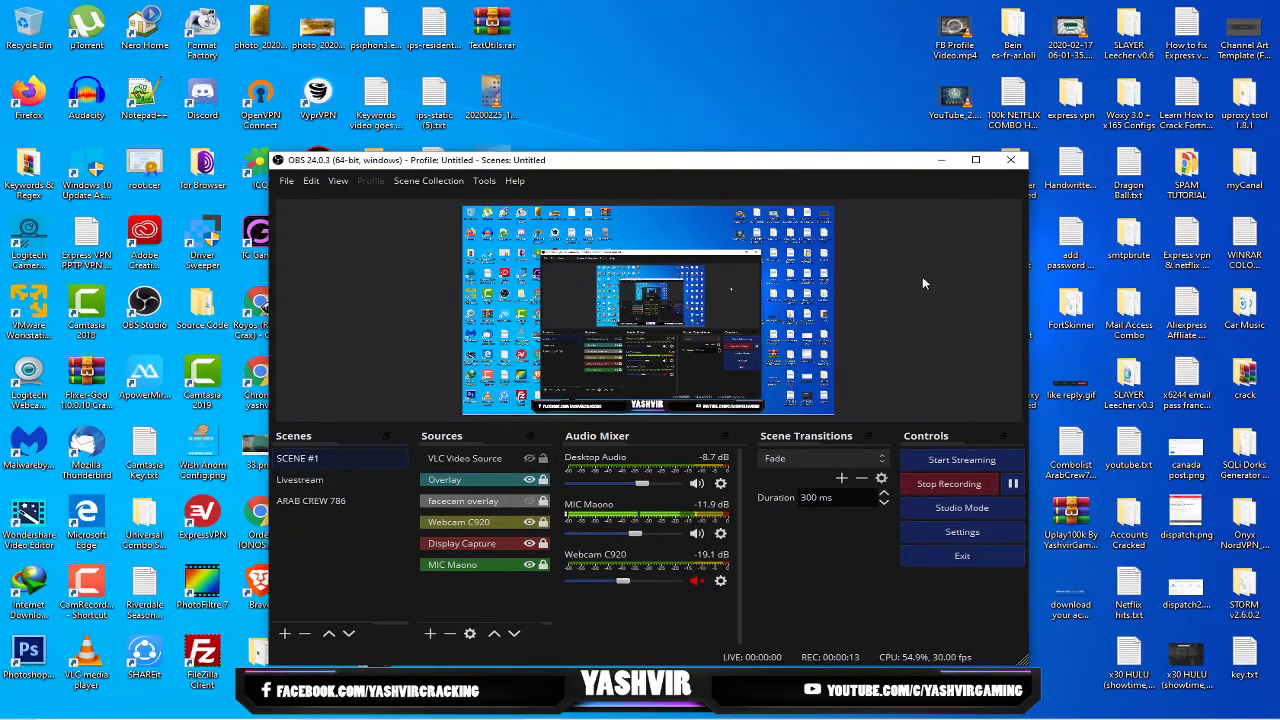
click(941, 159)
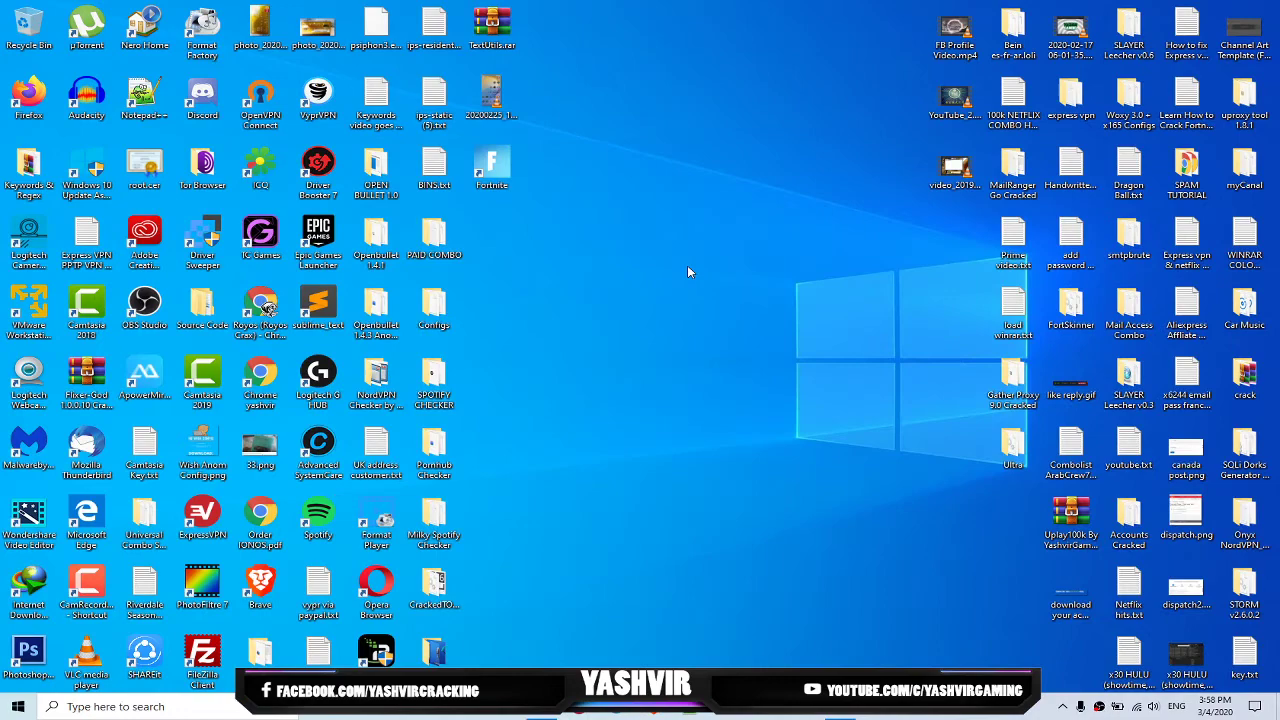
right_click(687, 265)
click(722, 324)
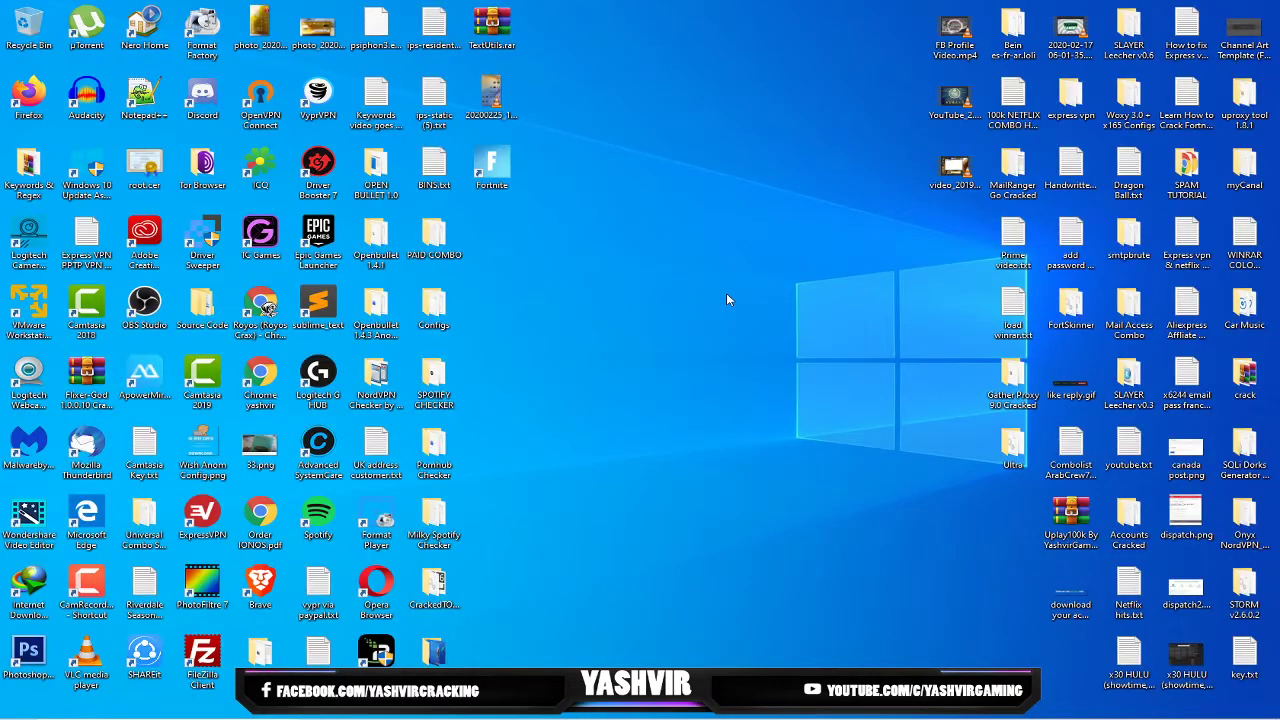
right_click(727, 298)
click(740, 350)
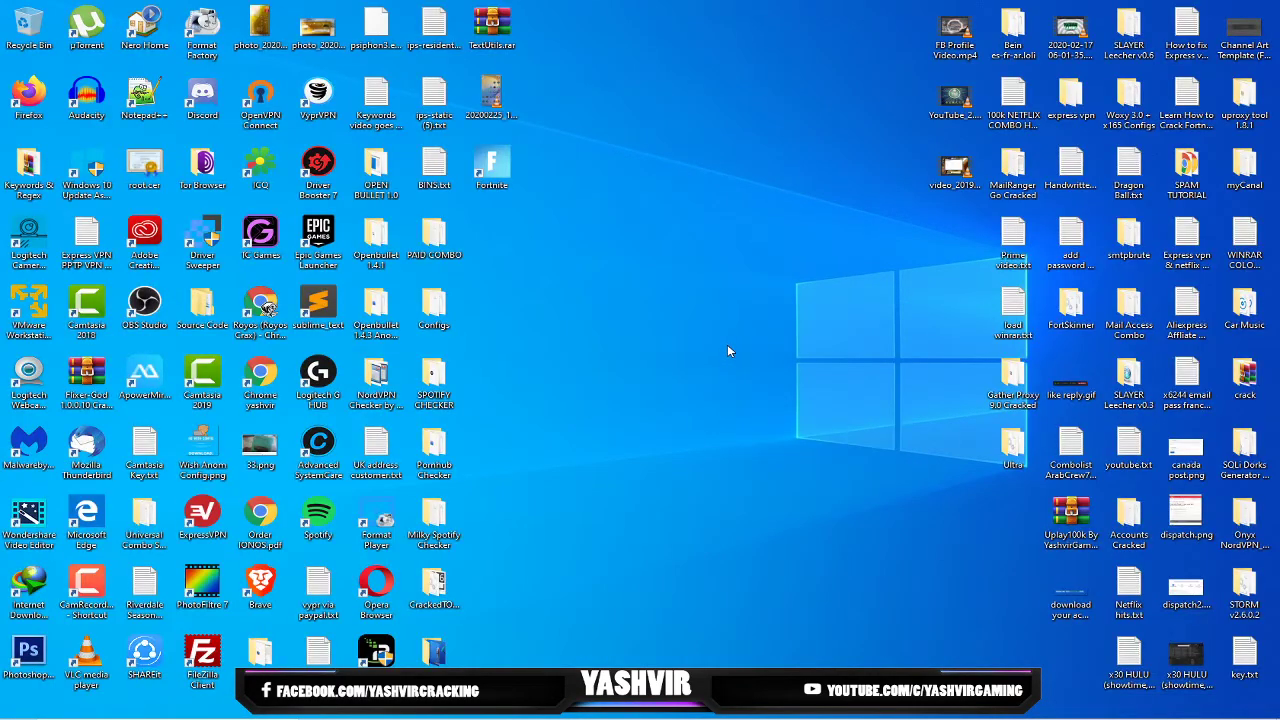
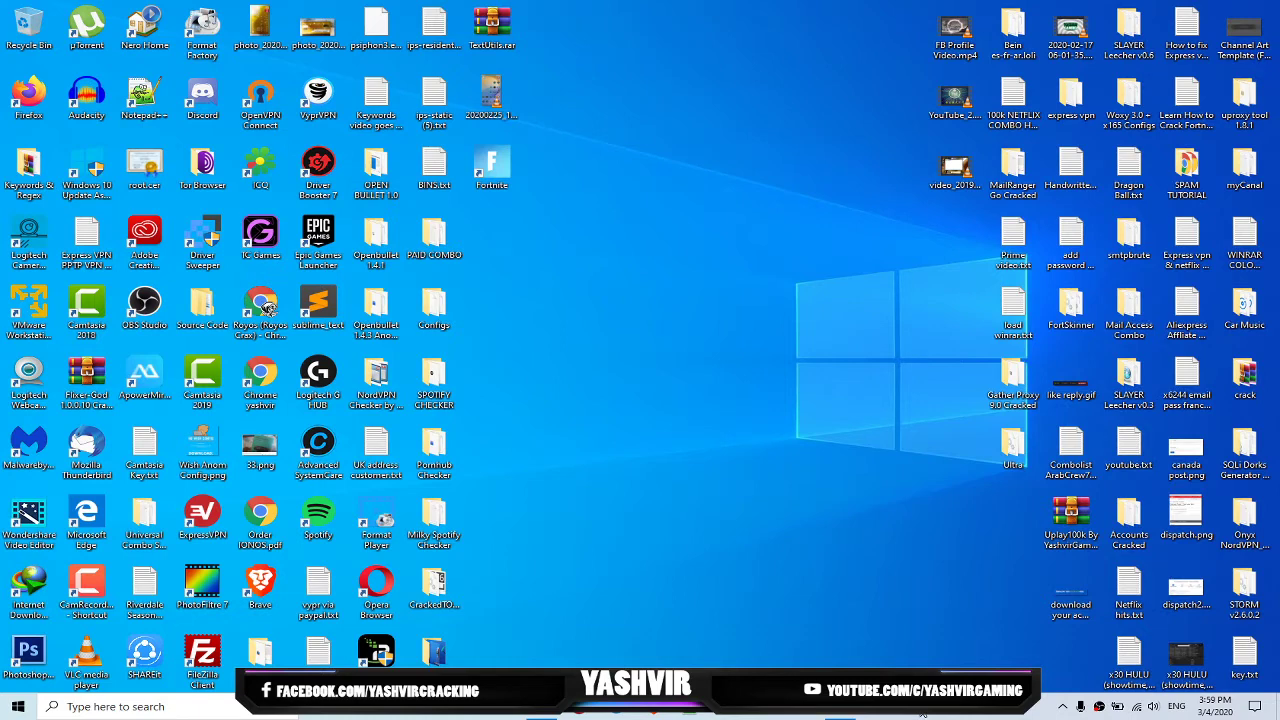
- Try to launch Fortnite from the Epic Games library, and close the error dialog and the launch screen
click(848, 714)
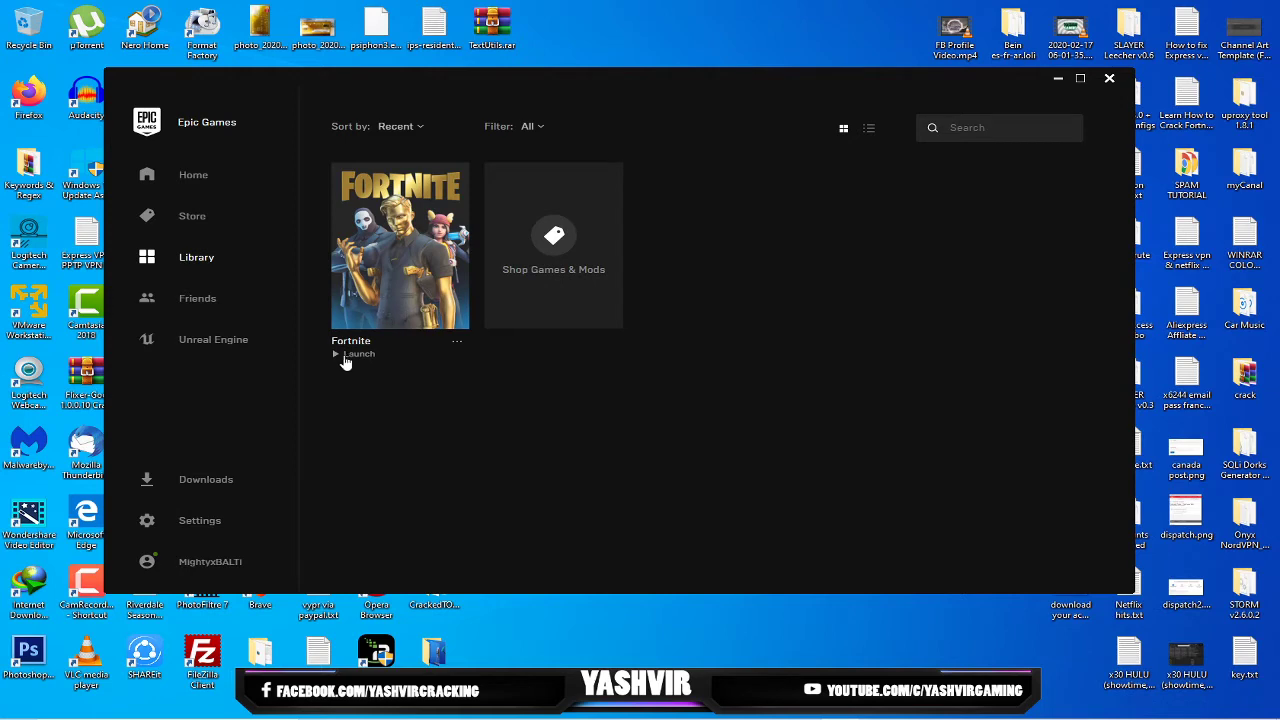
click(388, 279)
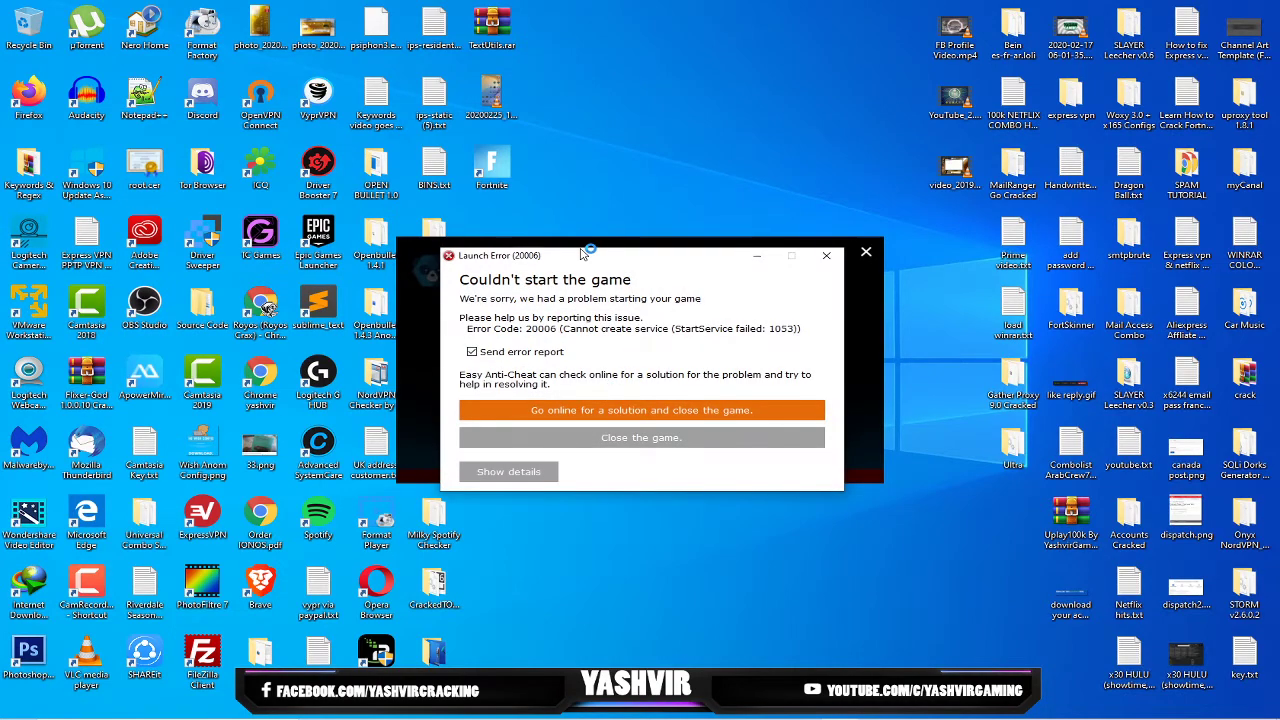
drag(581, 255, 590, 287)
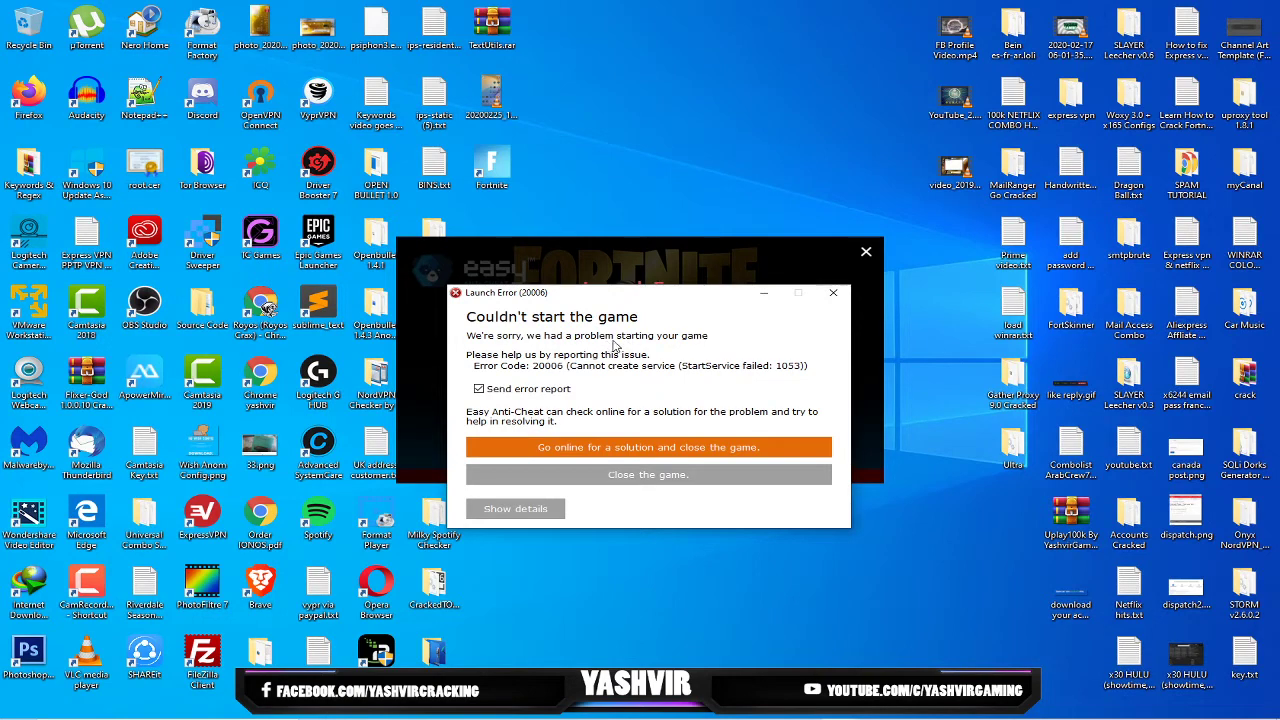
click(658, 477)
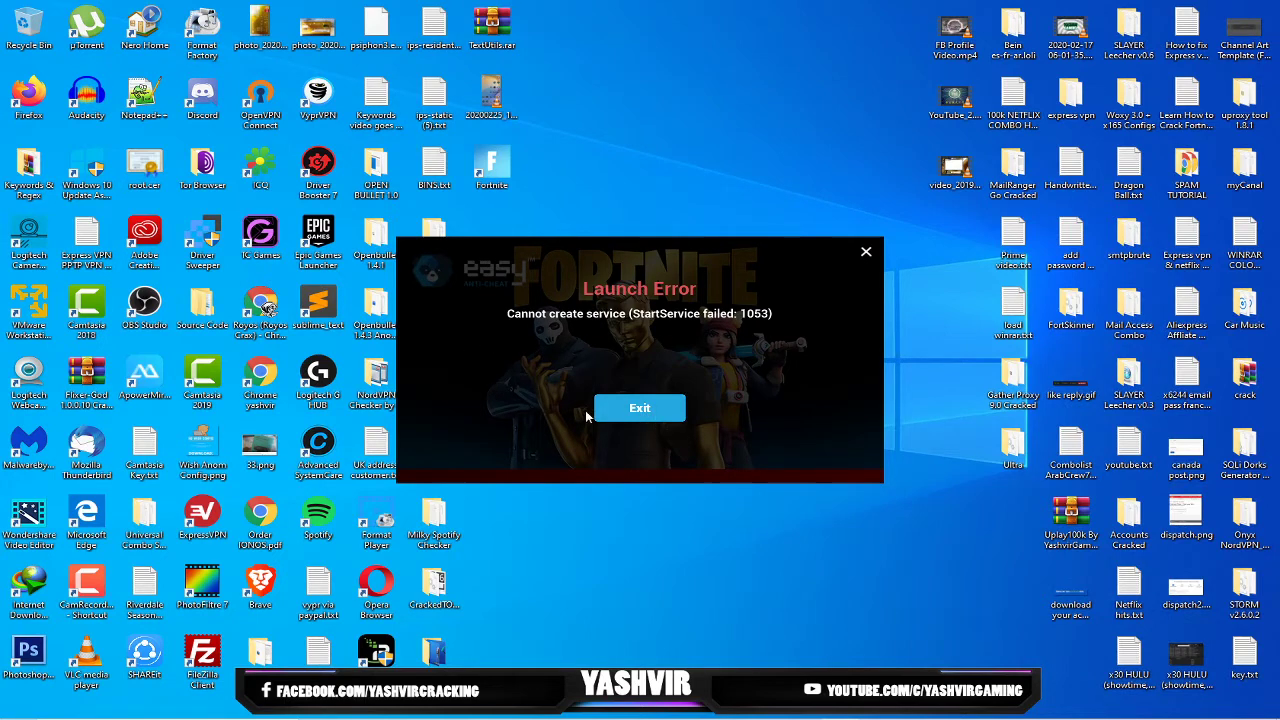
click(617, 408)
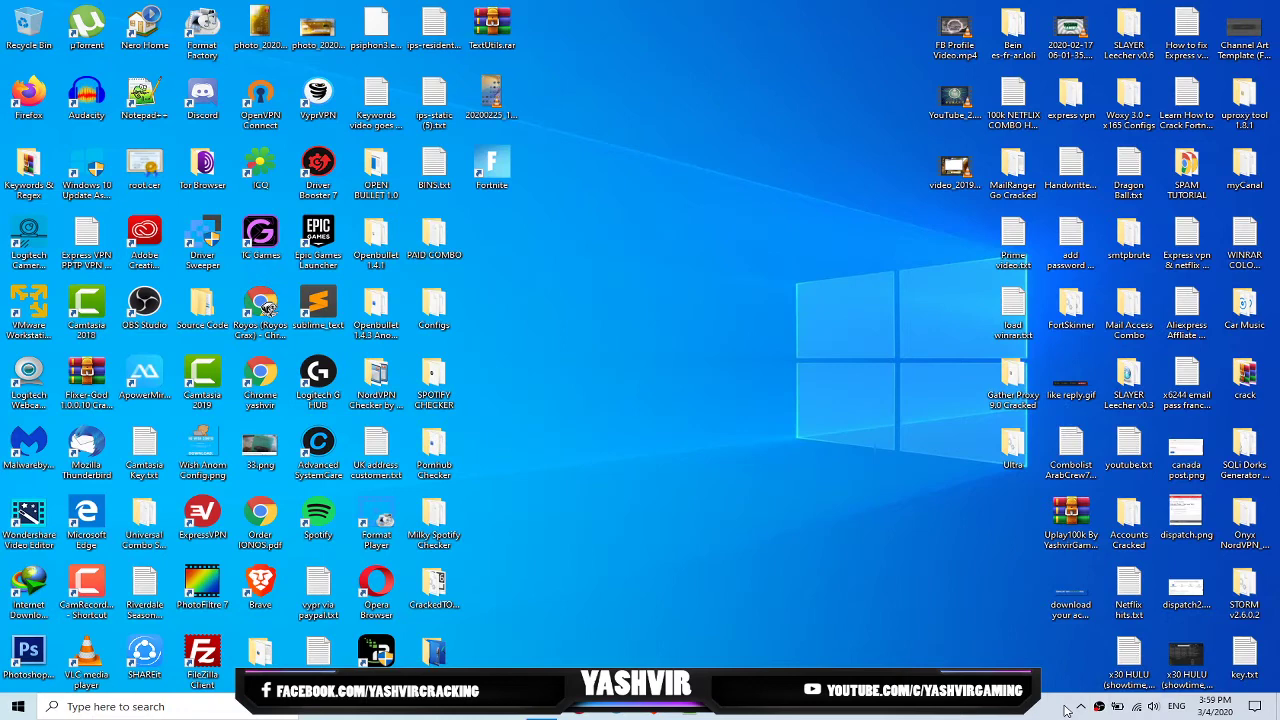
- Reopen the Epic Games Launcher and start verifying Fortnite's files from the game library
click(1080, 706)
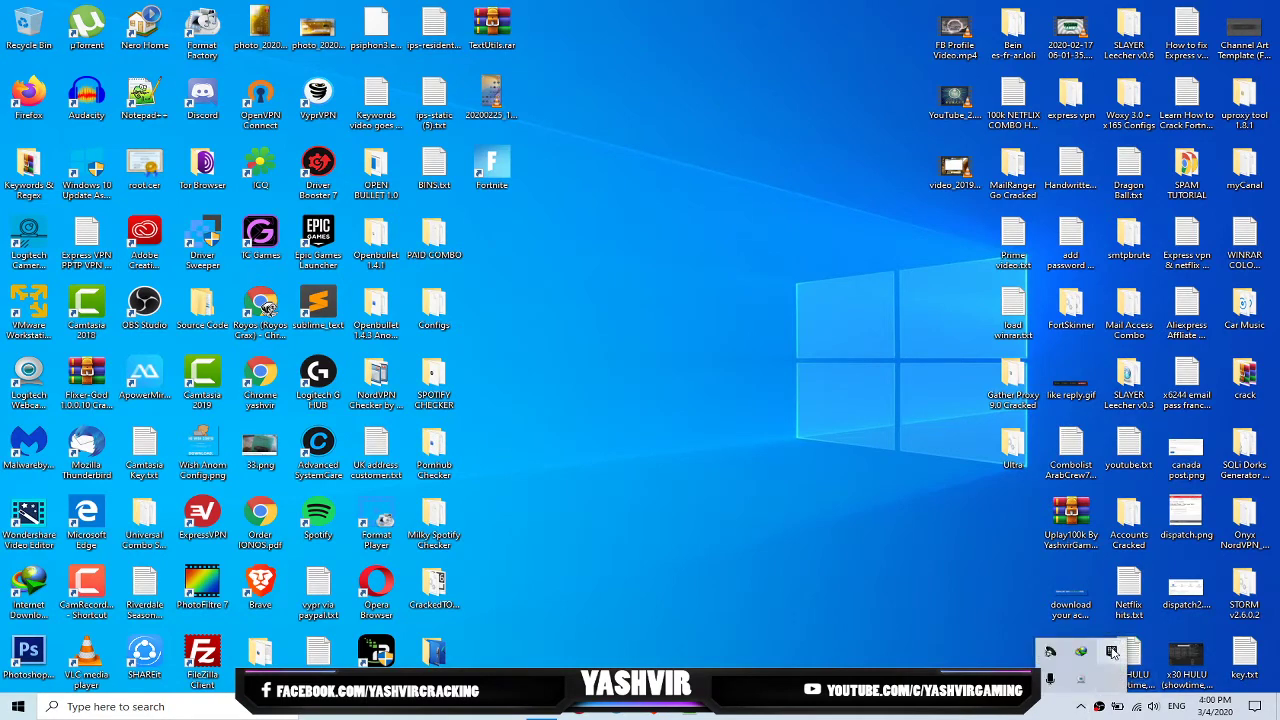
click(1112, 652)
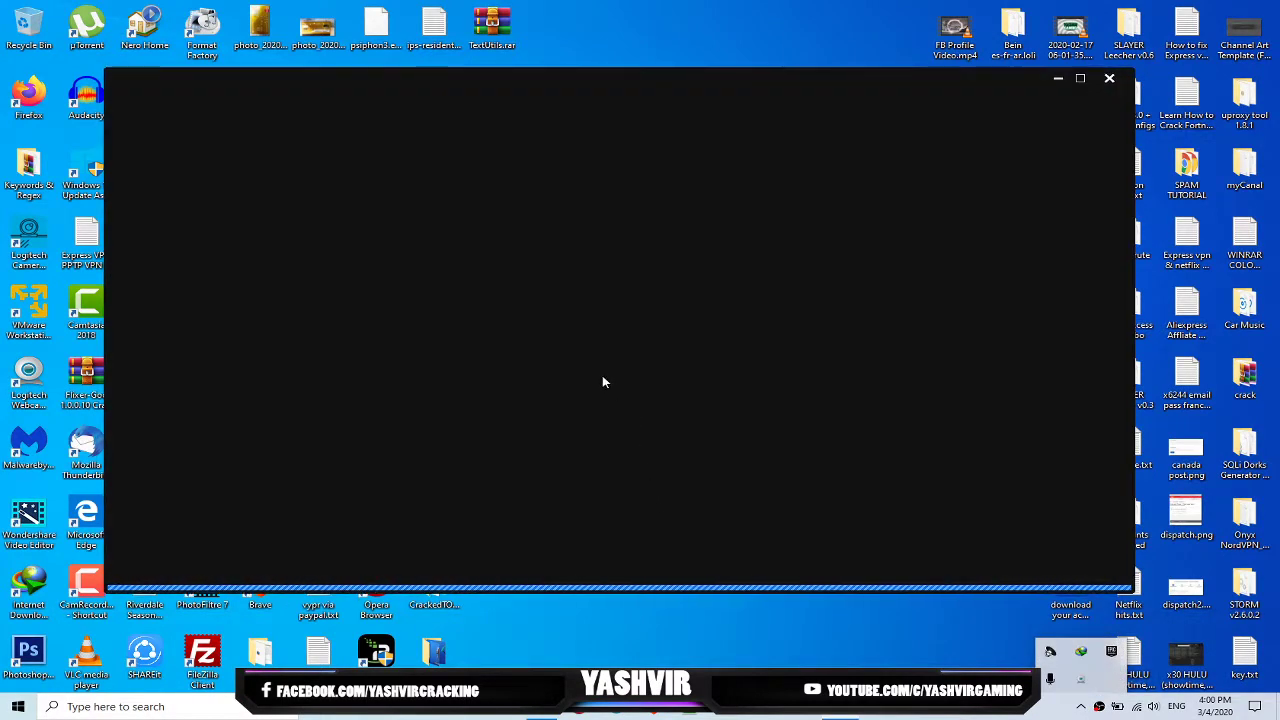
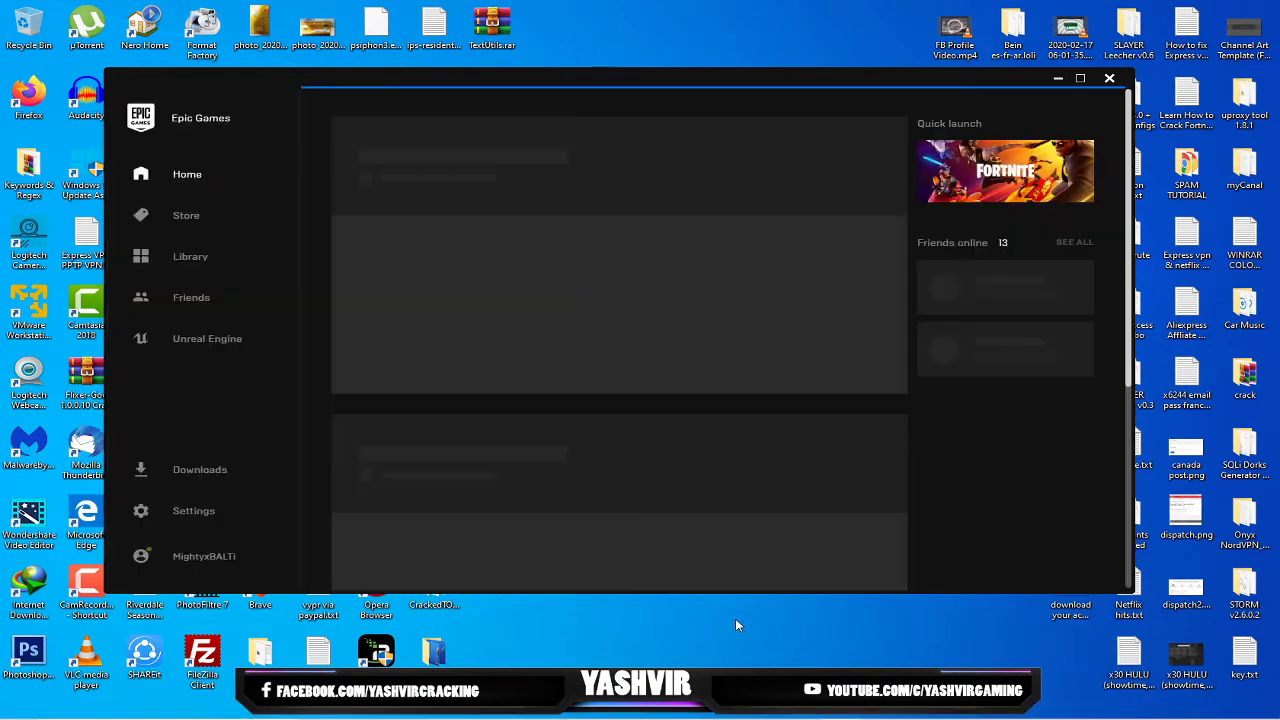
click(200, 262)
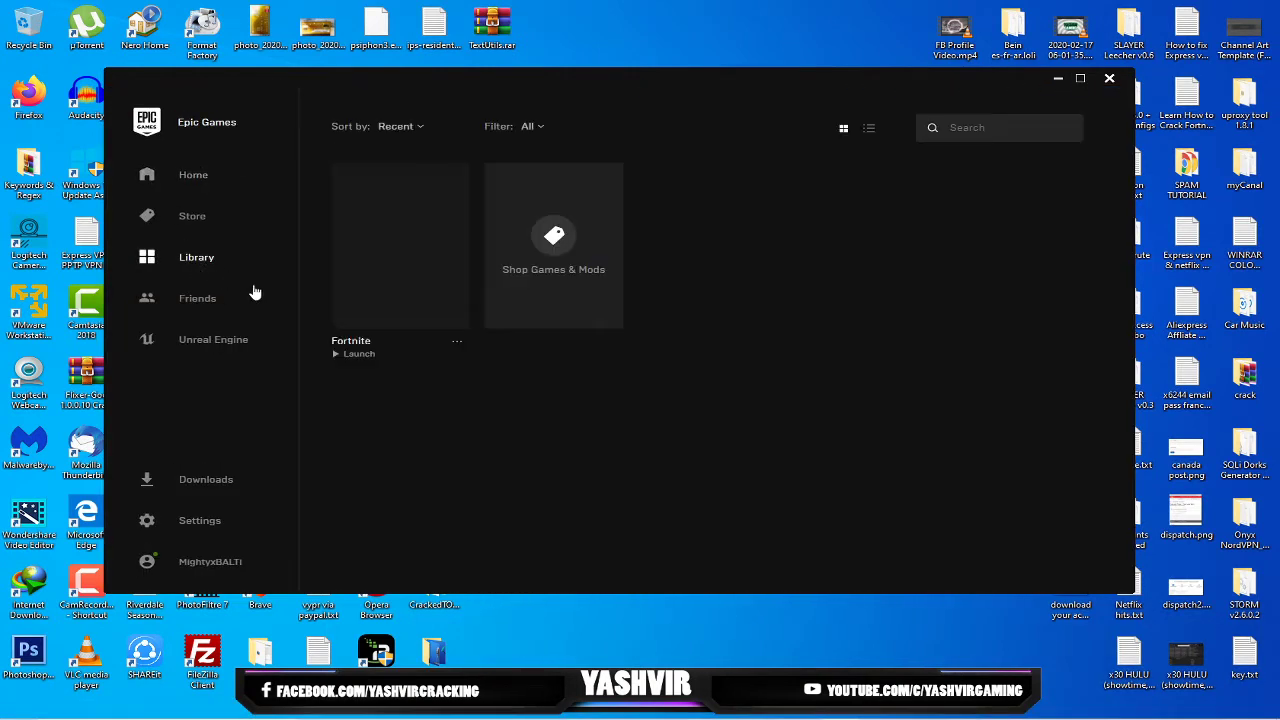
click(867, 136)
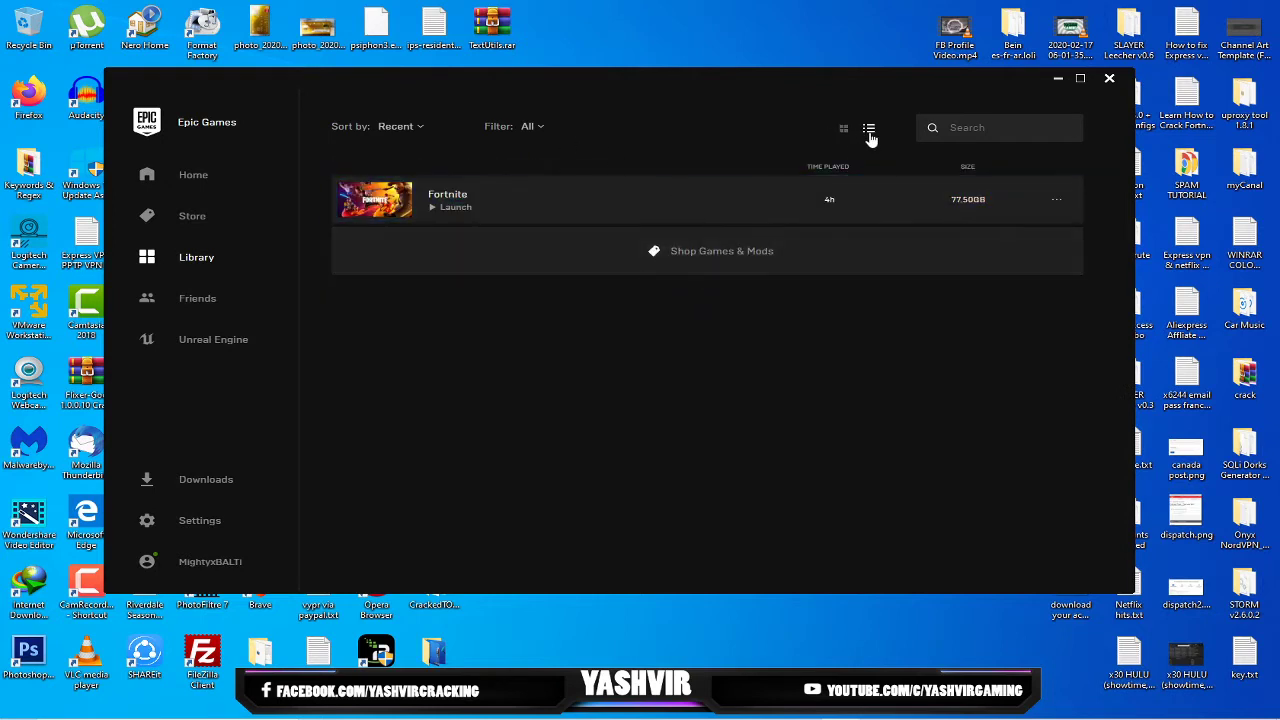
click(843, 129)
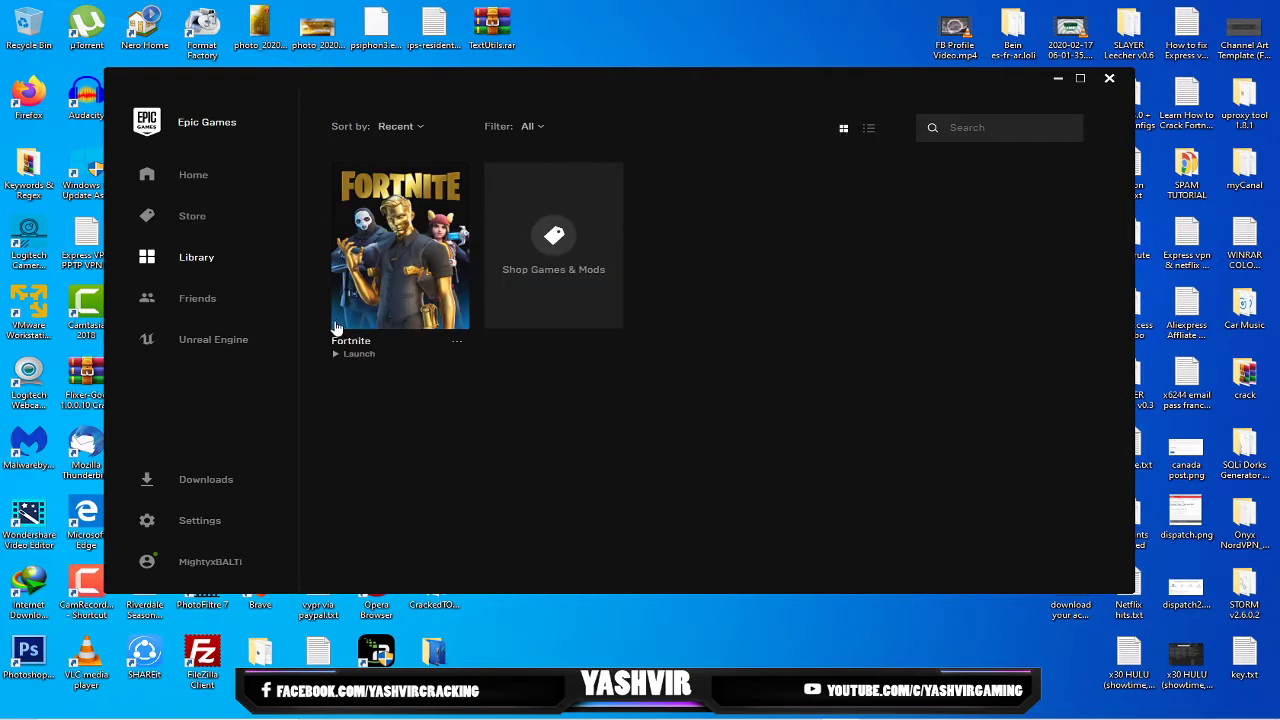
click(456, 344)
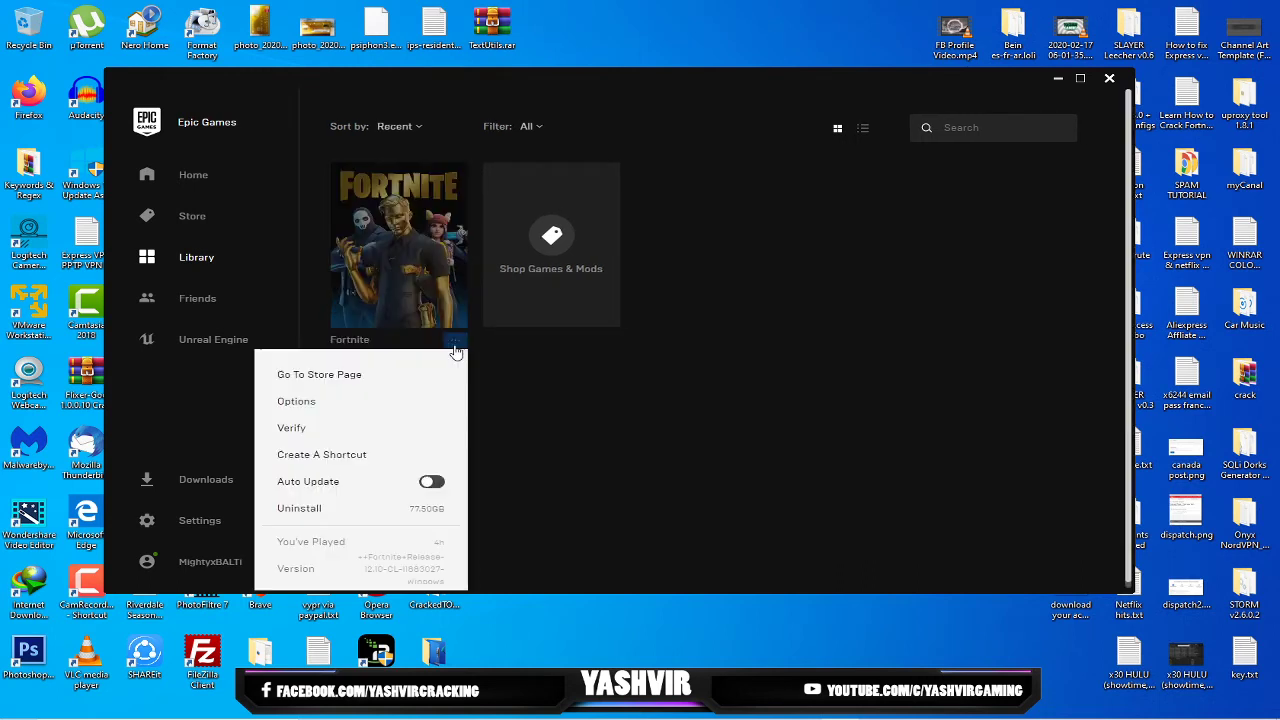
click(295, 430)
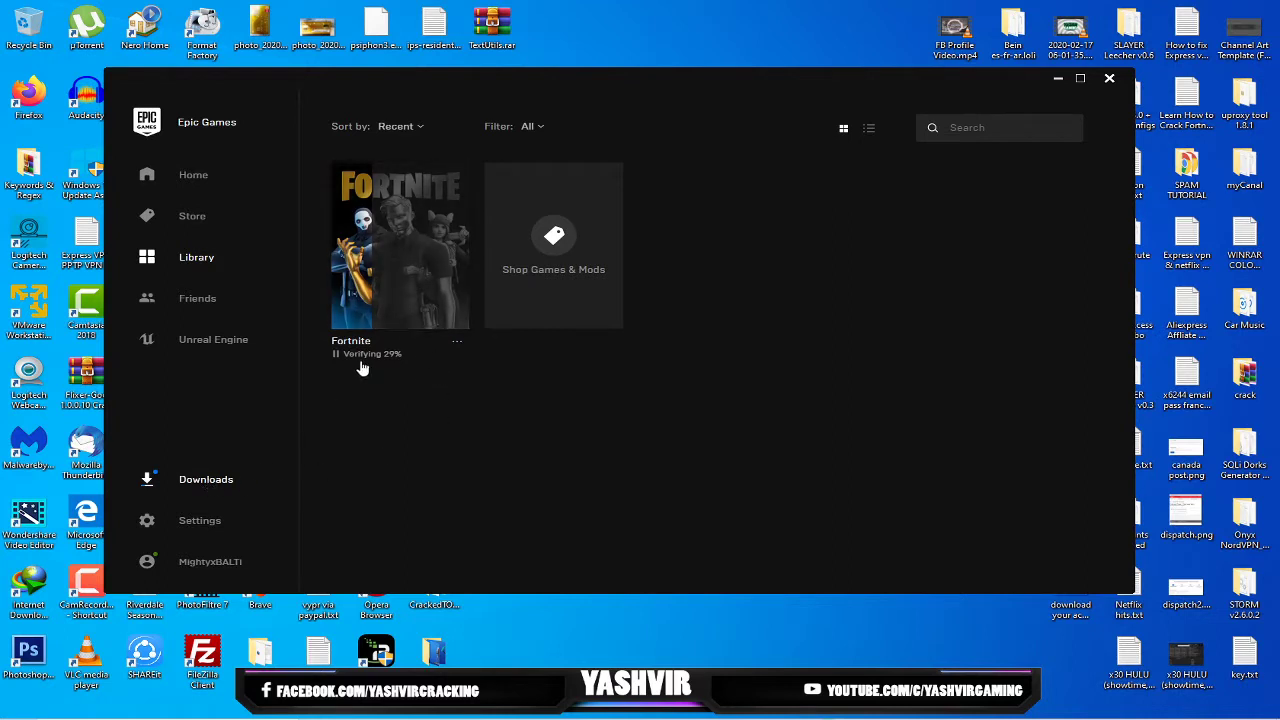
- Check Fortnite's verification progress in the launcher's downloads and return to the game library
click(456, 341)
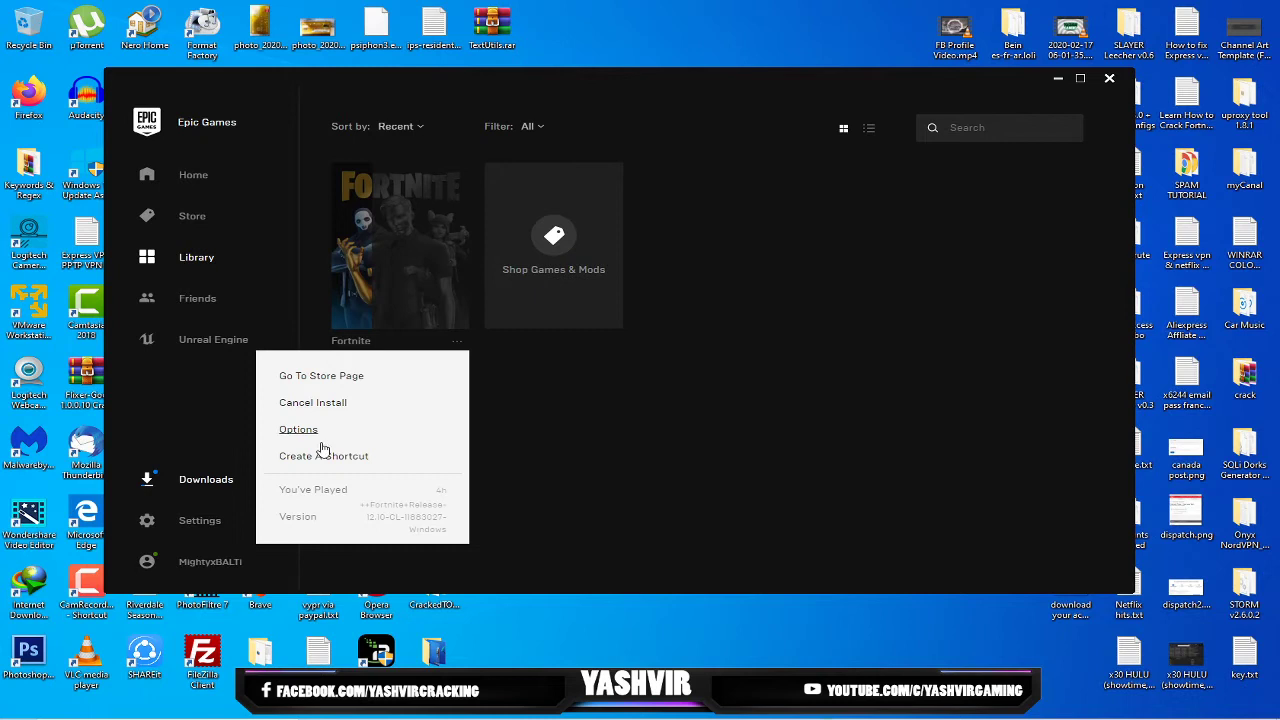
click(689, 398)
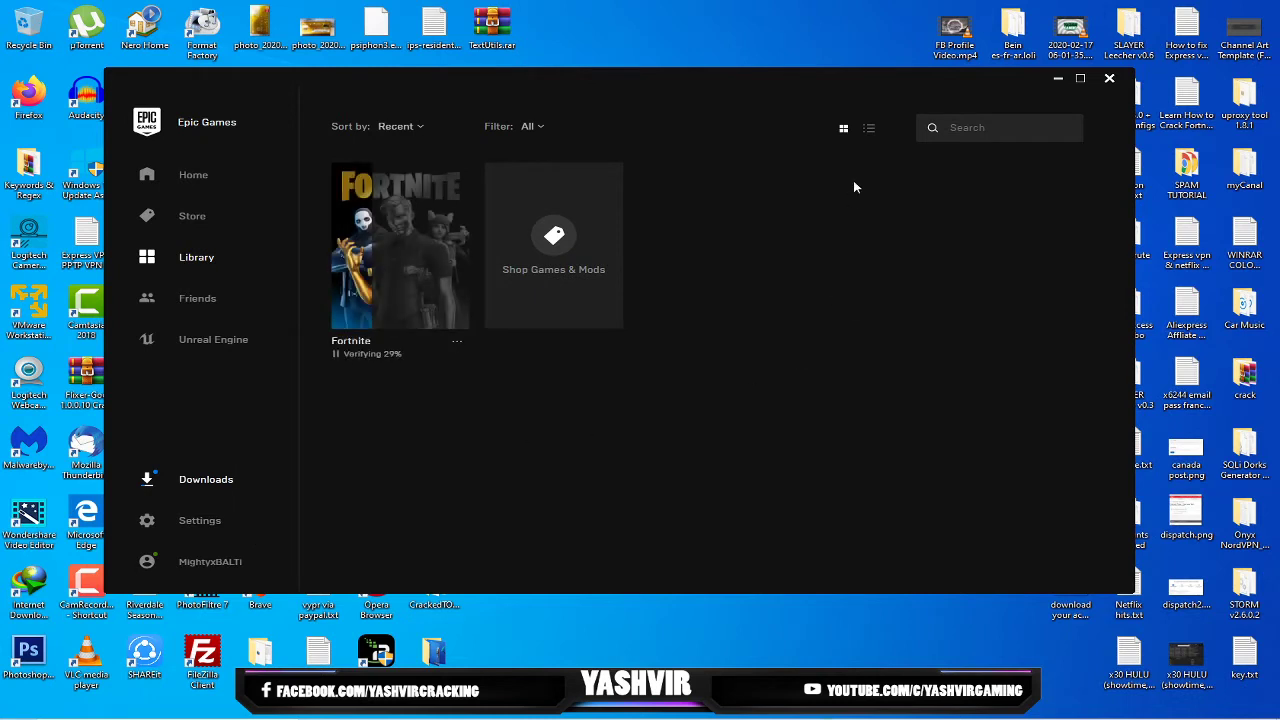
click(869, 130)
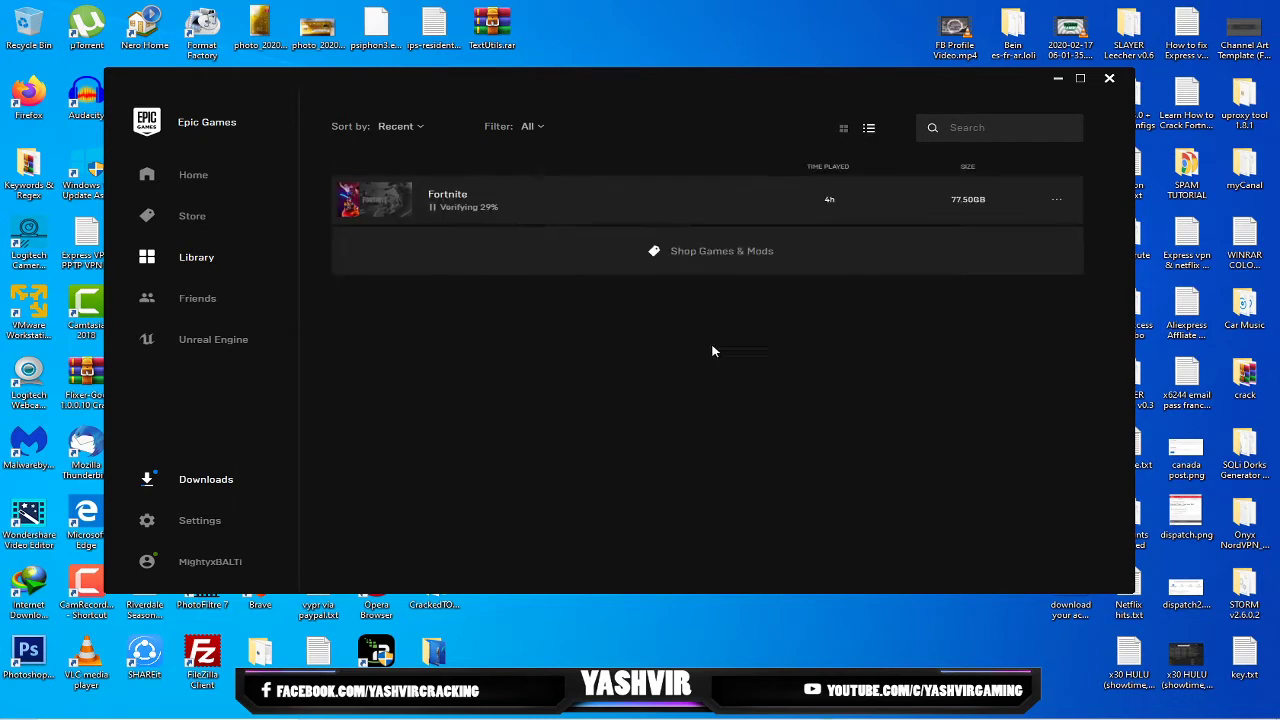
click(843, 128)
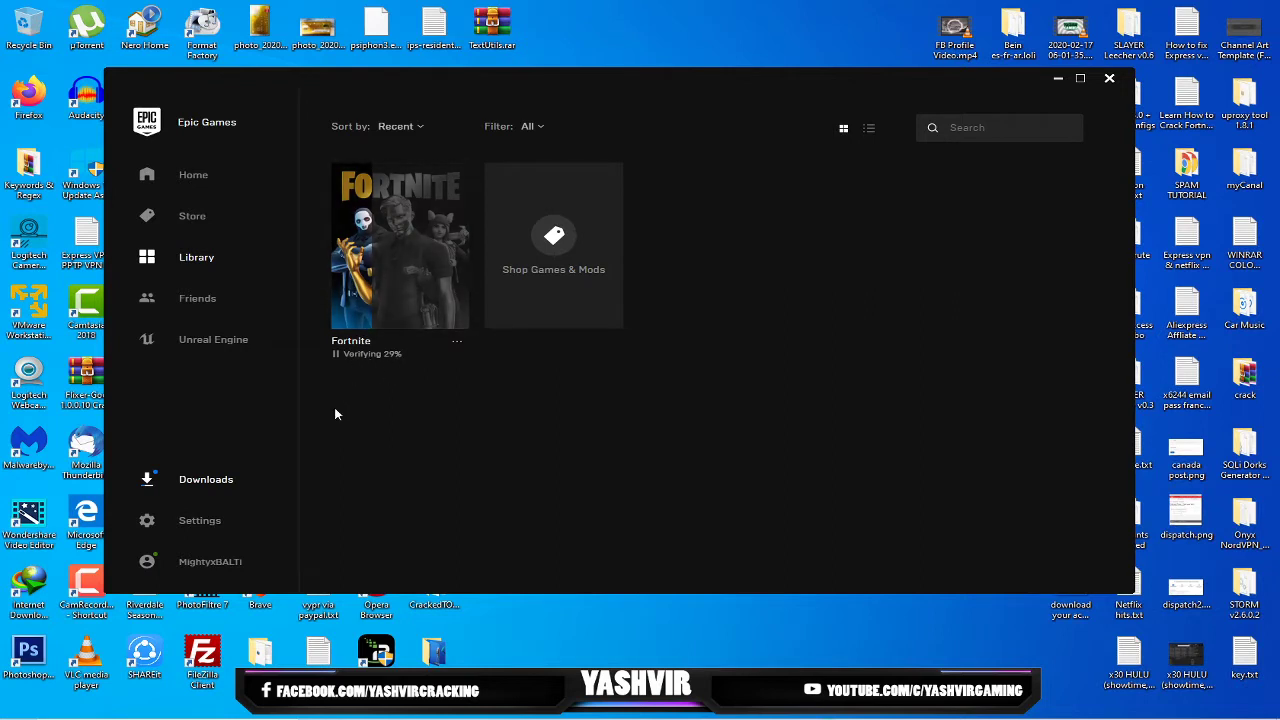
click(184, 481)
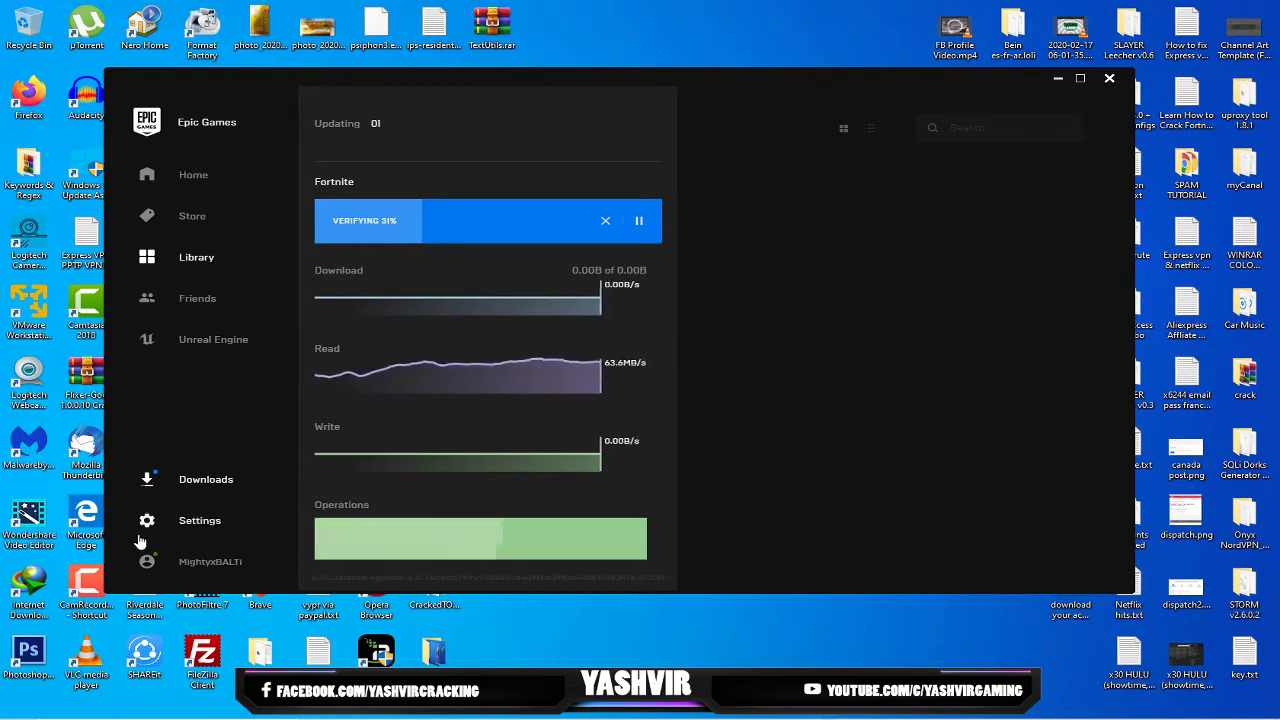
mouse_move(905, 714)
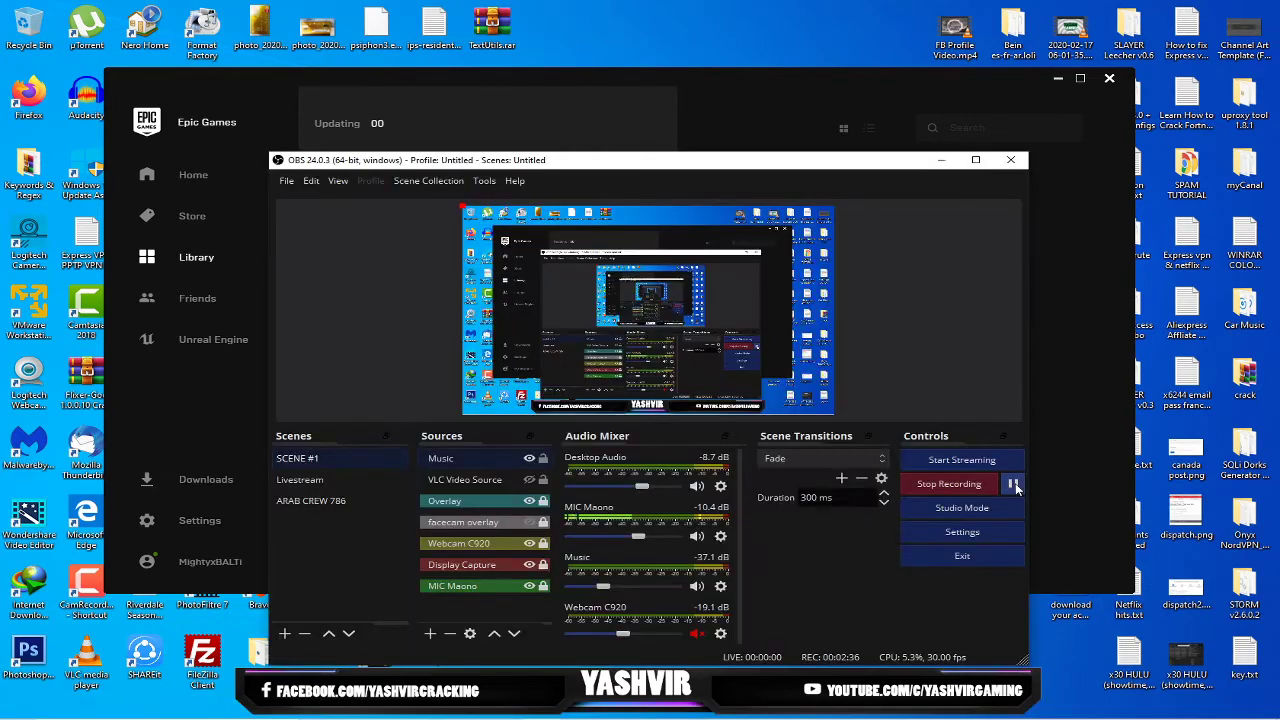
click(941, 160)
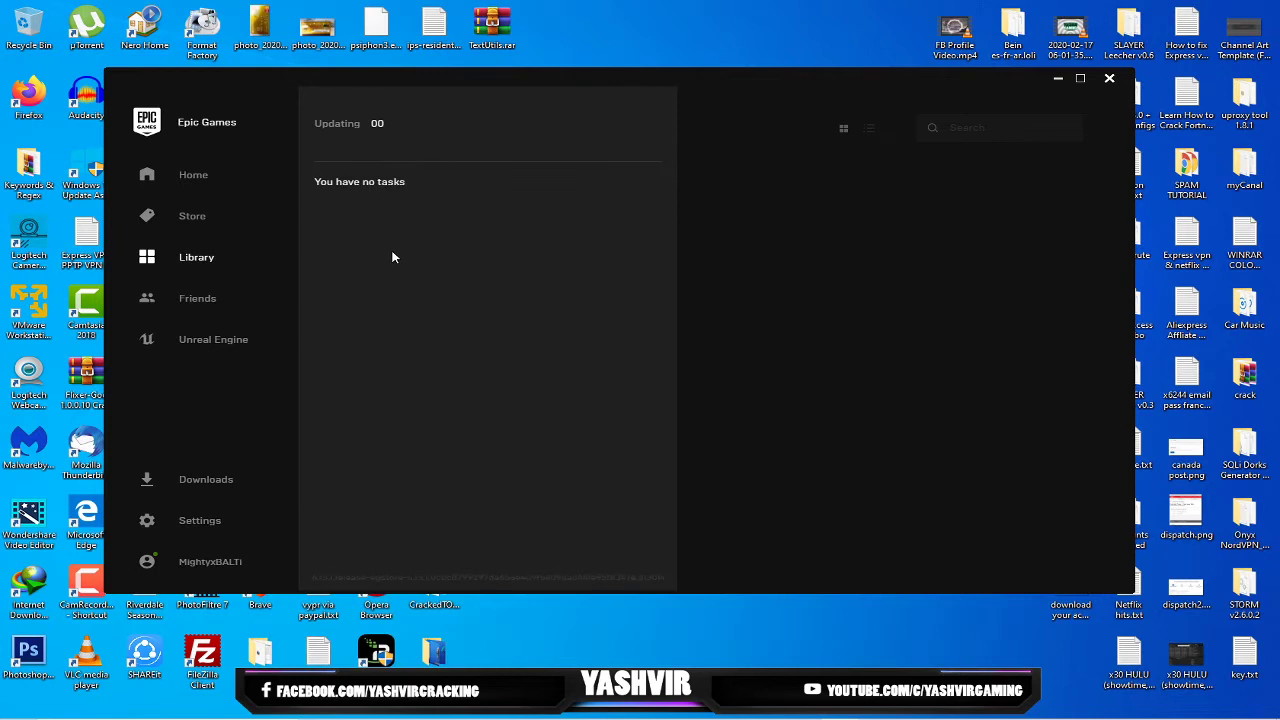
click(191, 257)
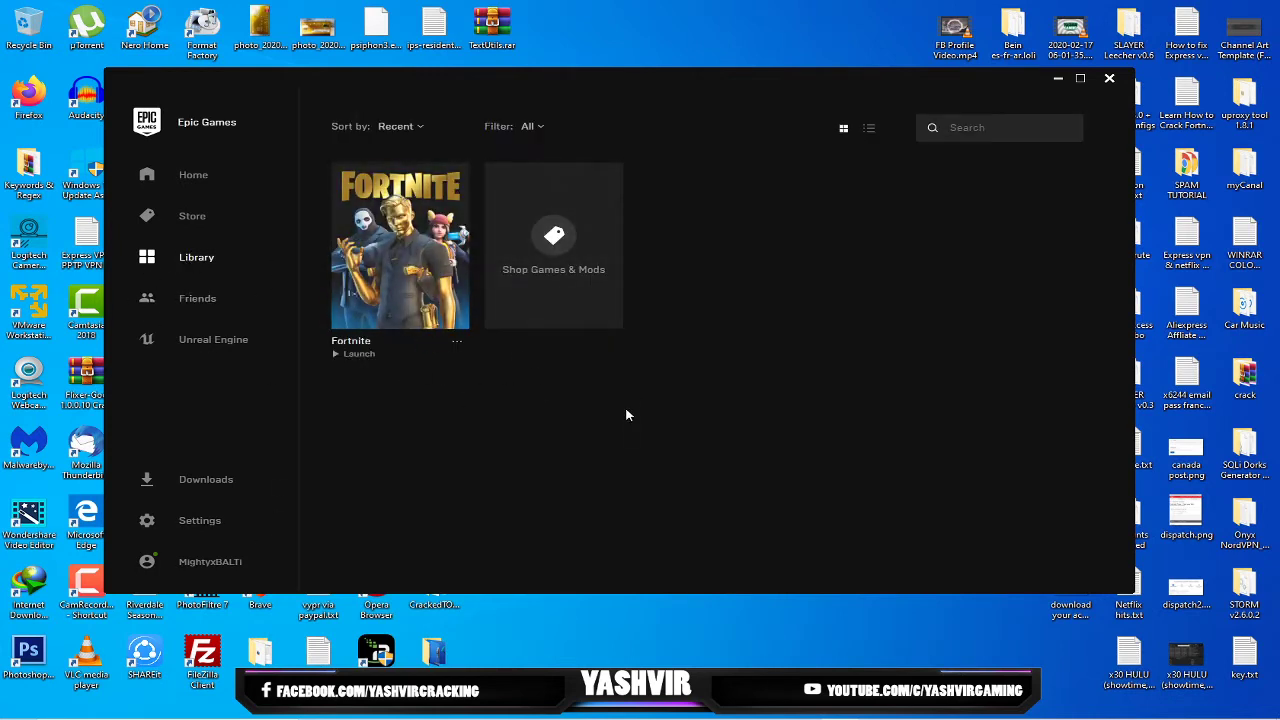
mouse_move(326, 716)
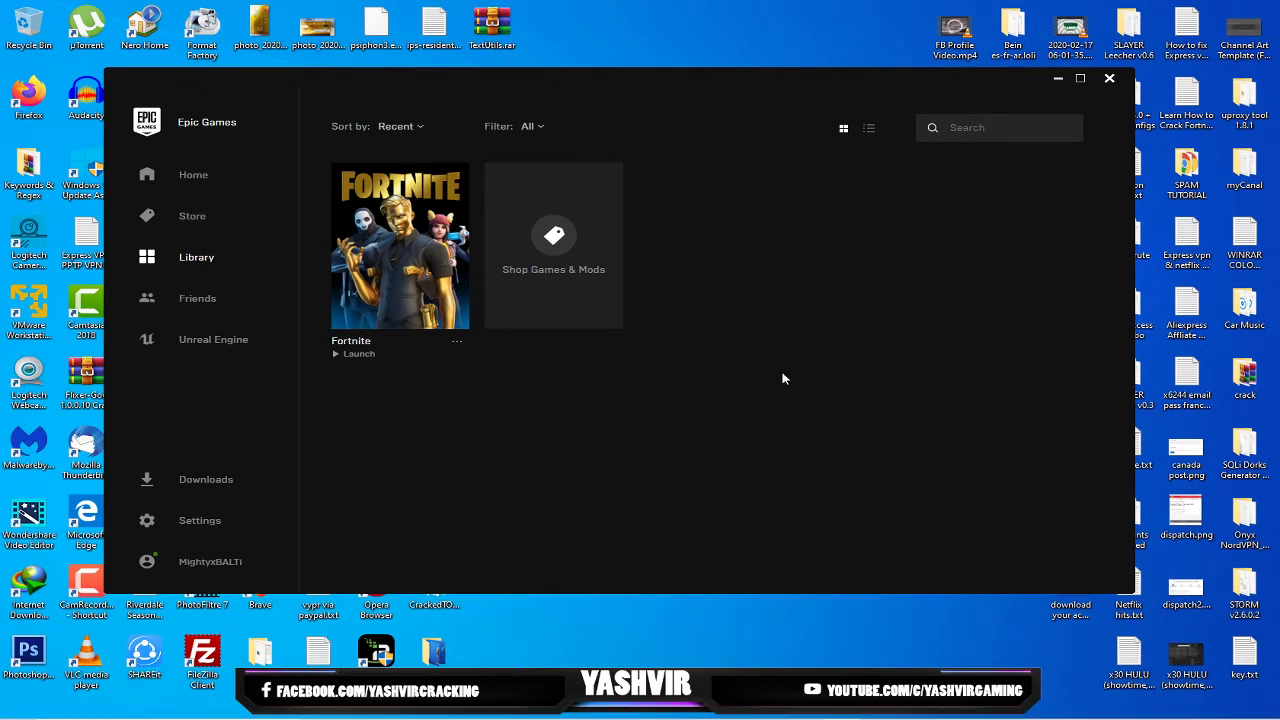
key(super+e)
click(948, 90)
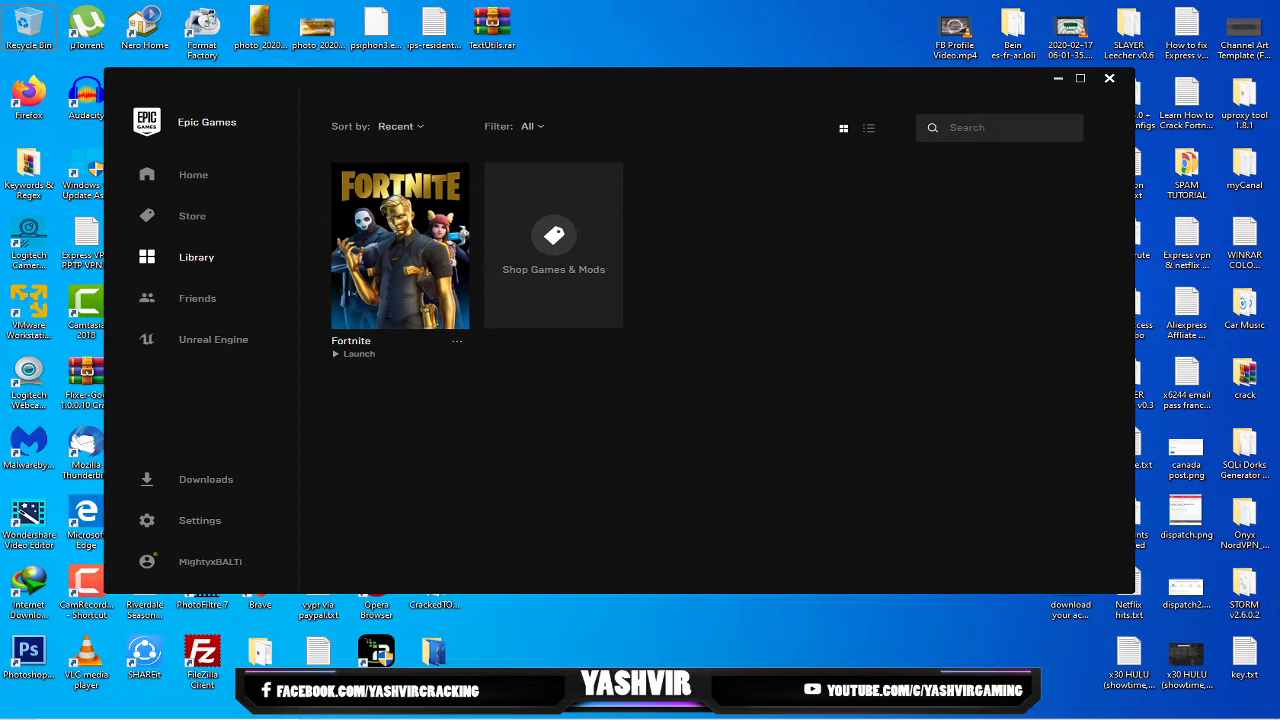
- Open File Explorer and browse to the Fortnite folder in C:\Program Files\Epic Games
key(super+e)
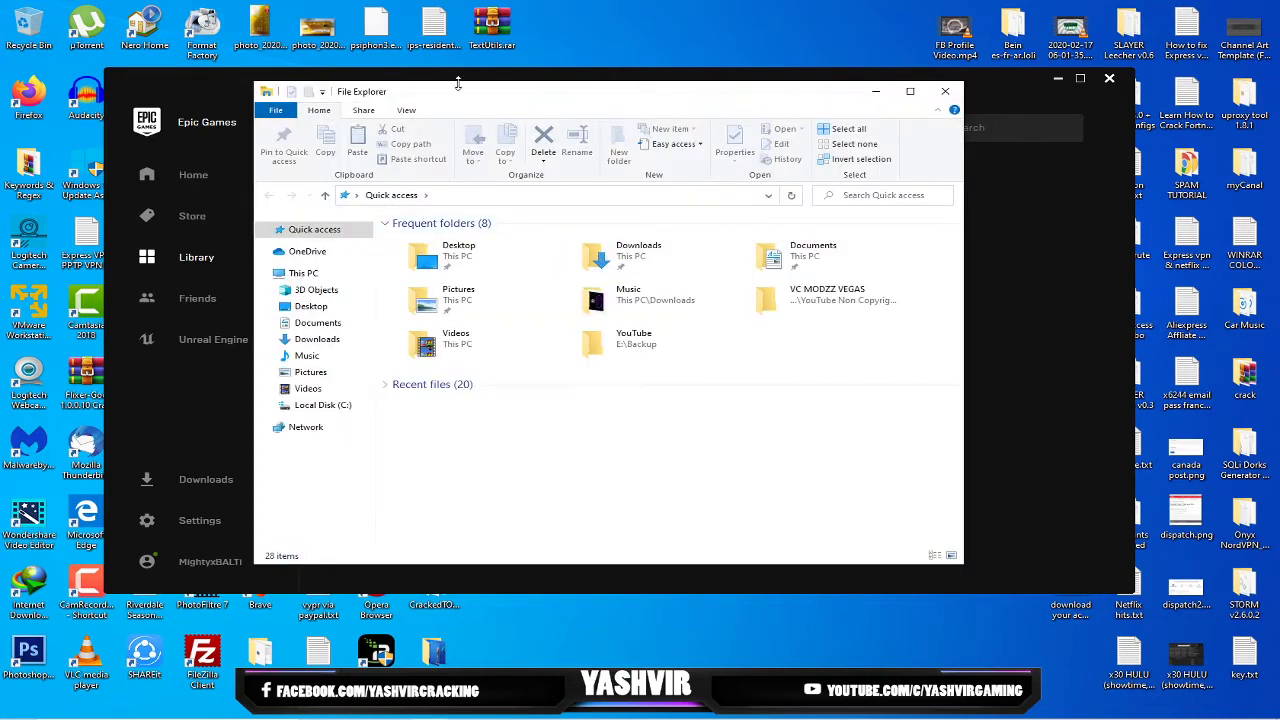
drag(490, 98, 435, 126)
click(266, 430)
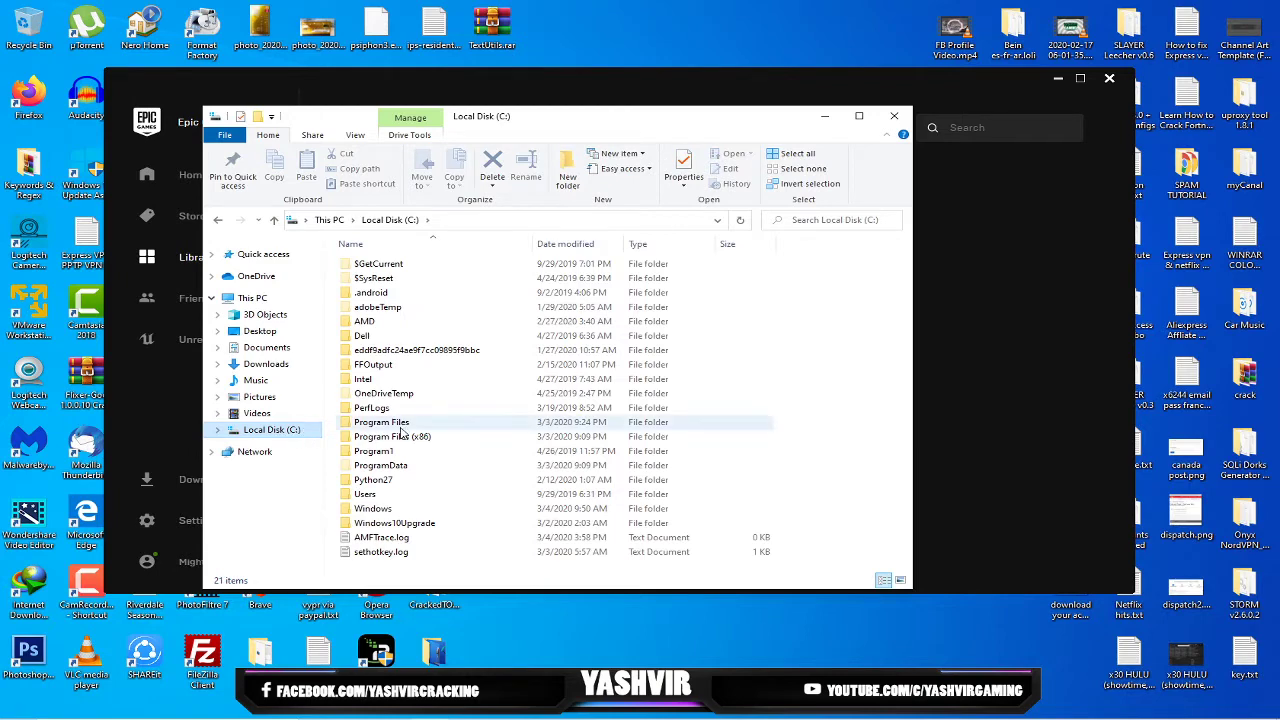
double_click(401, 428)
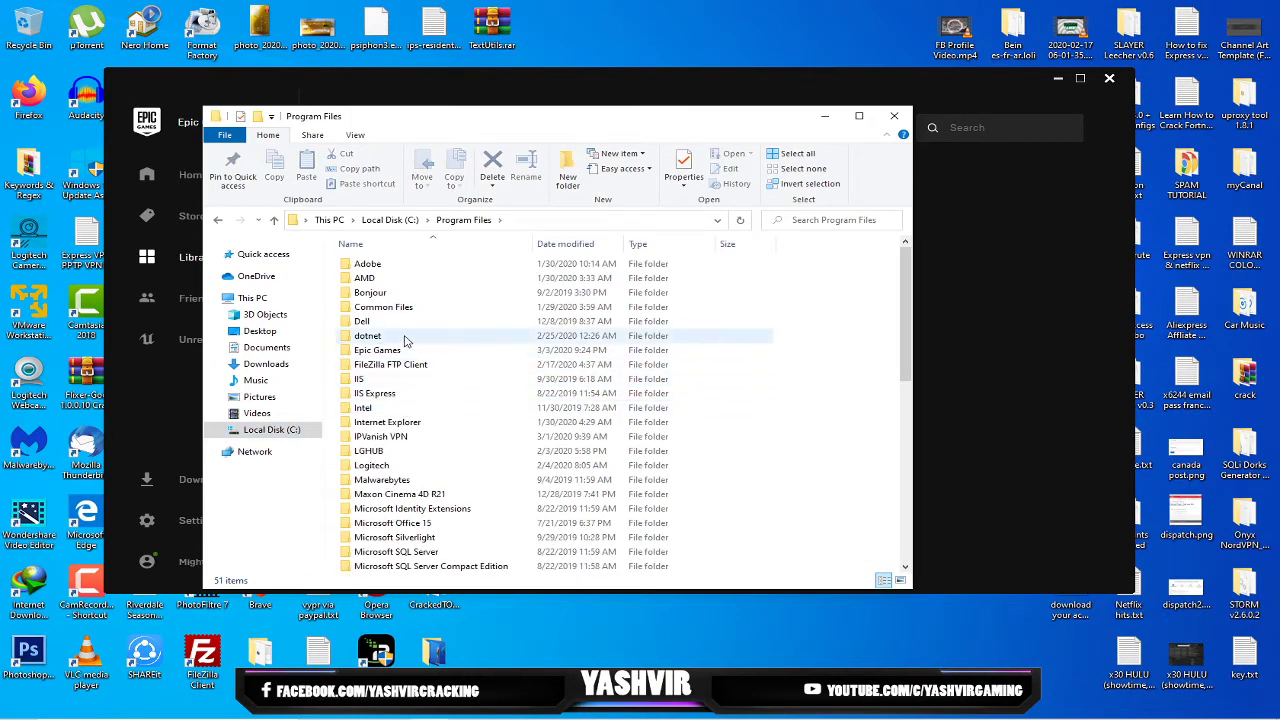
double_click(404, 352)
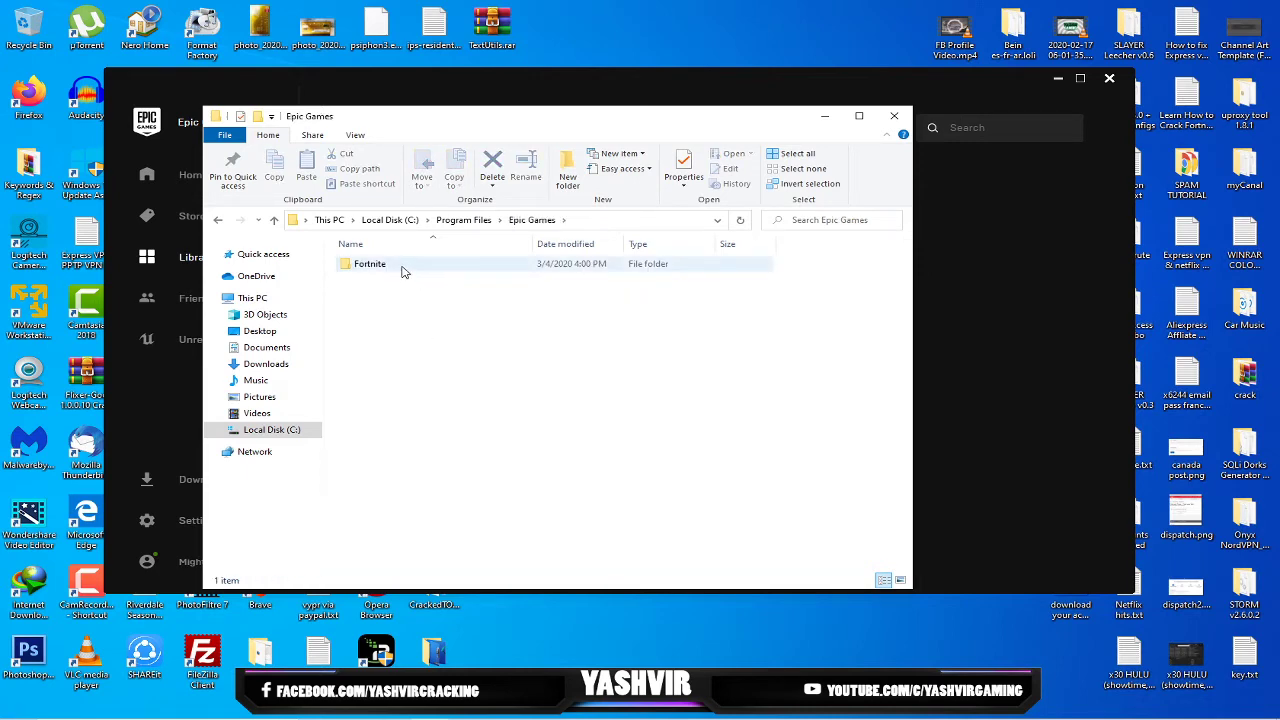
double_click(403, 268)
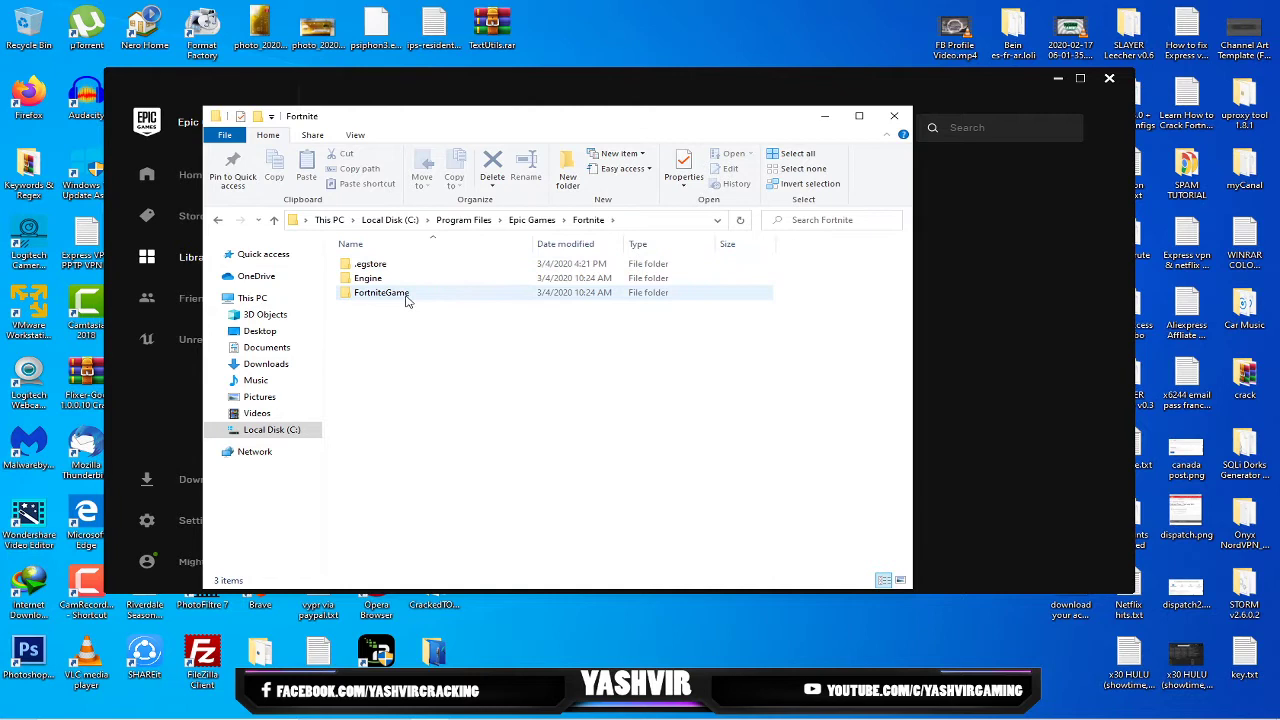
- Browse to FortniteGame\Binaries\Win64\EasyAntiCheat and select EasyAntiCheat_Setup.exe
double_click(388, 294)
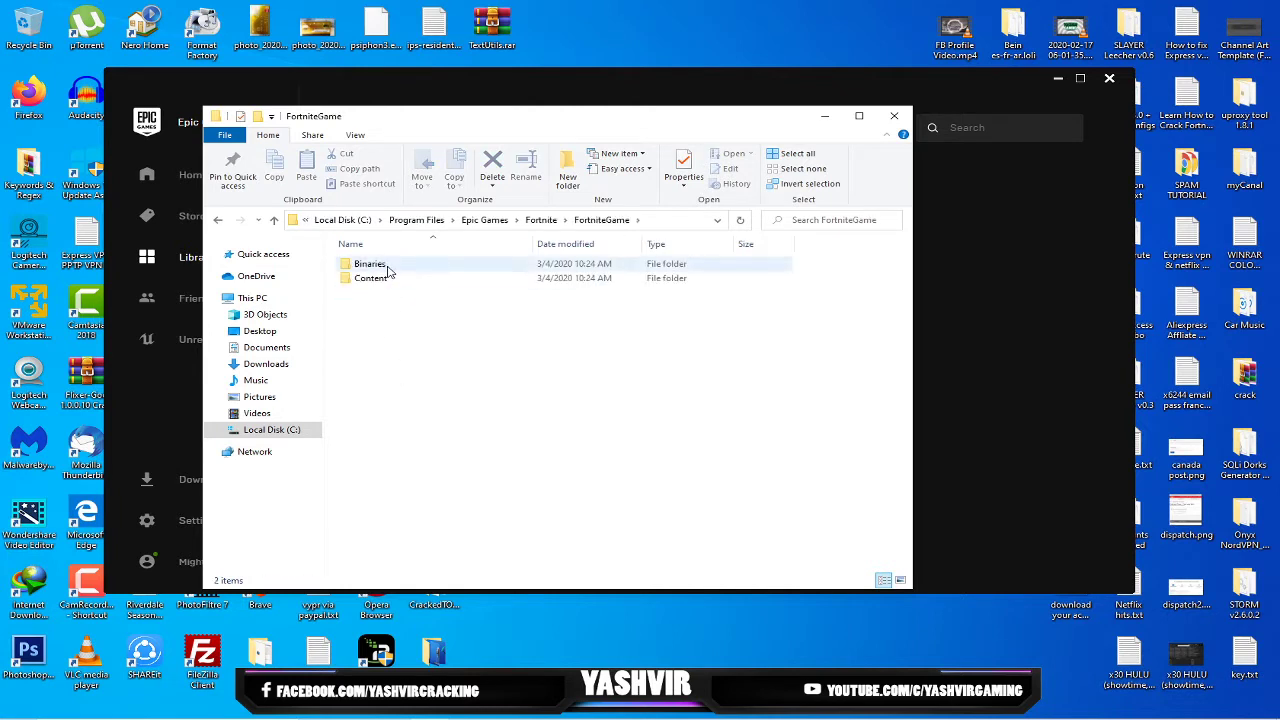
double_click(388, 266)
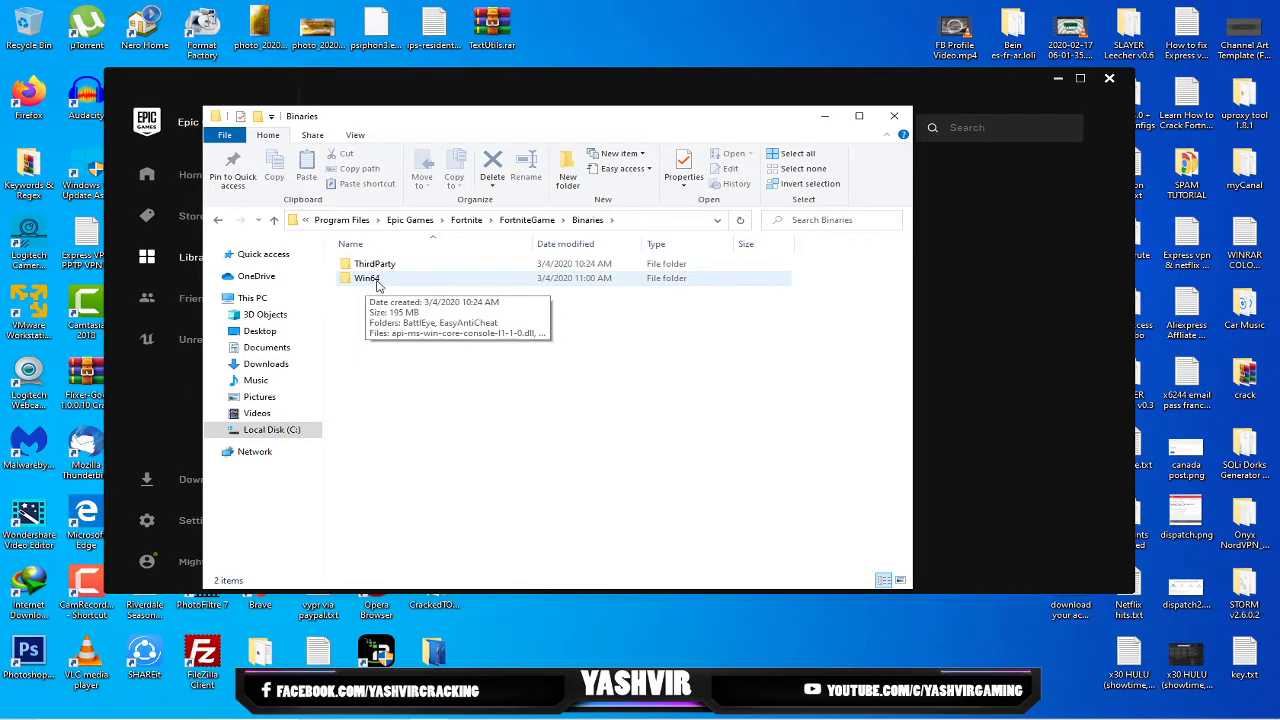
double_click(390, 285)
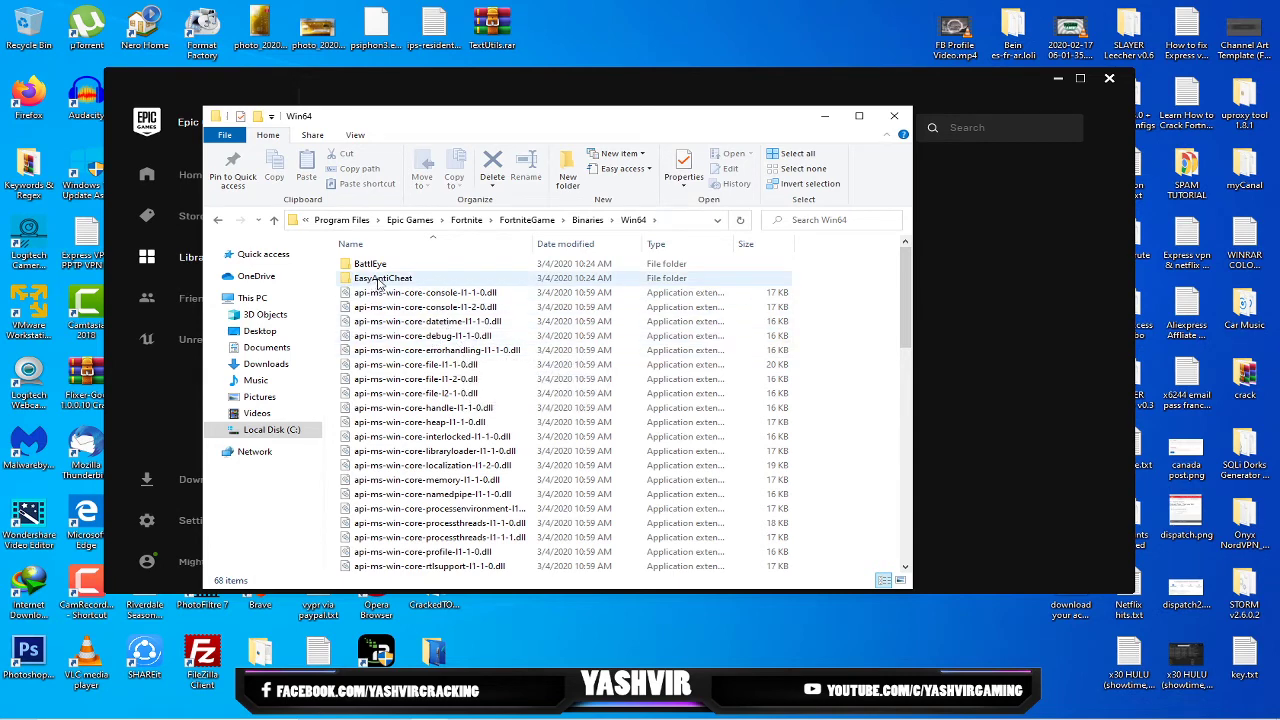
click(406, 285)
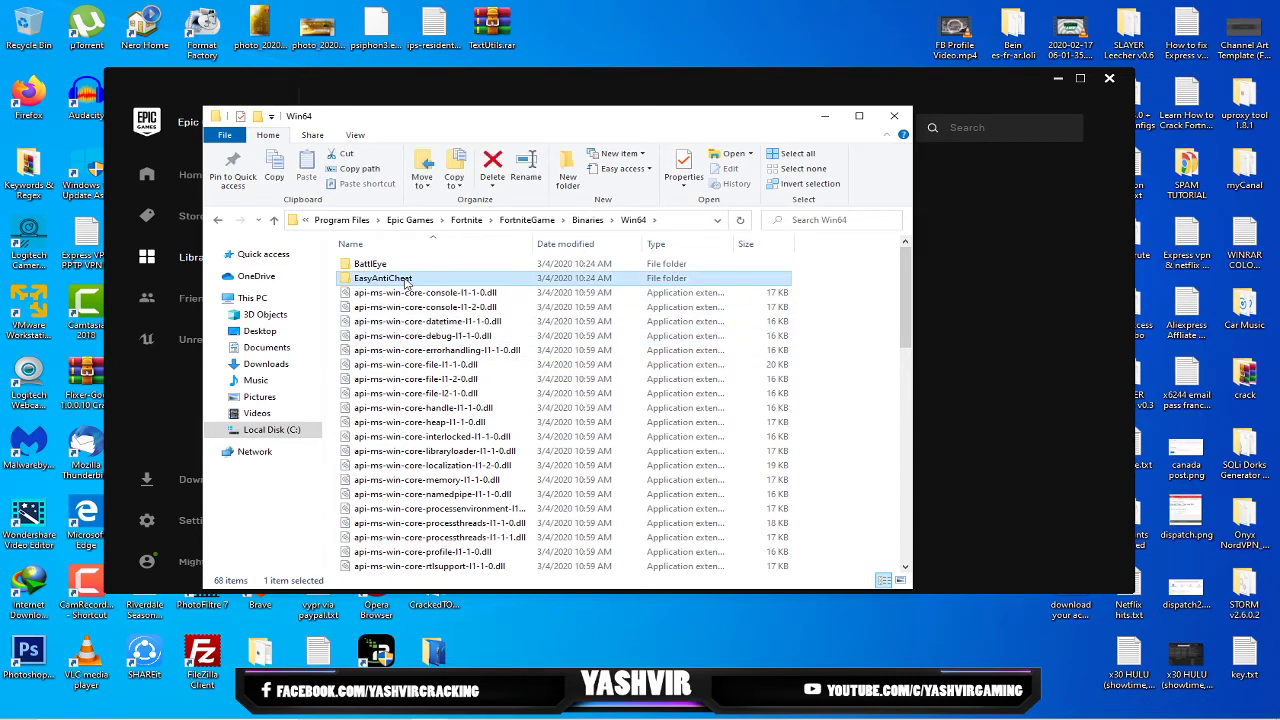
double_click(406, 283)
click(400, 324)
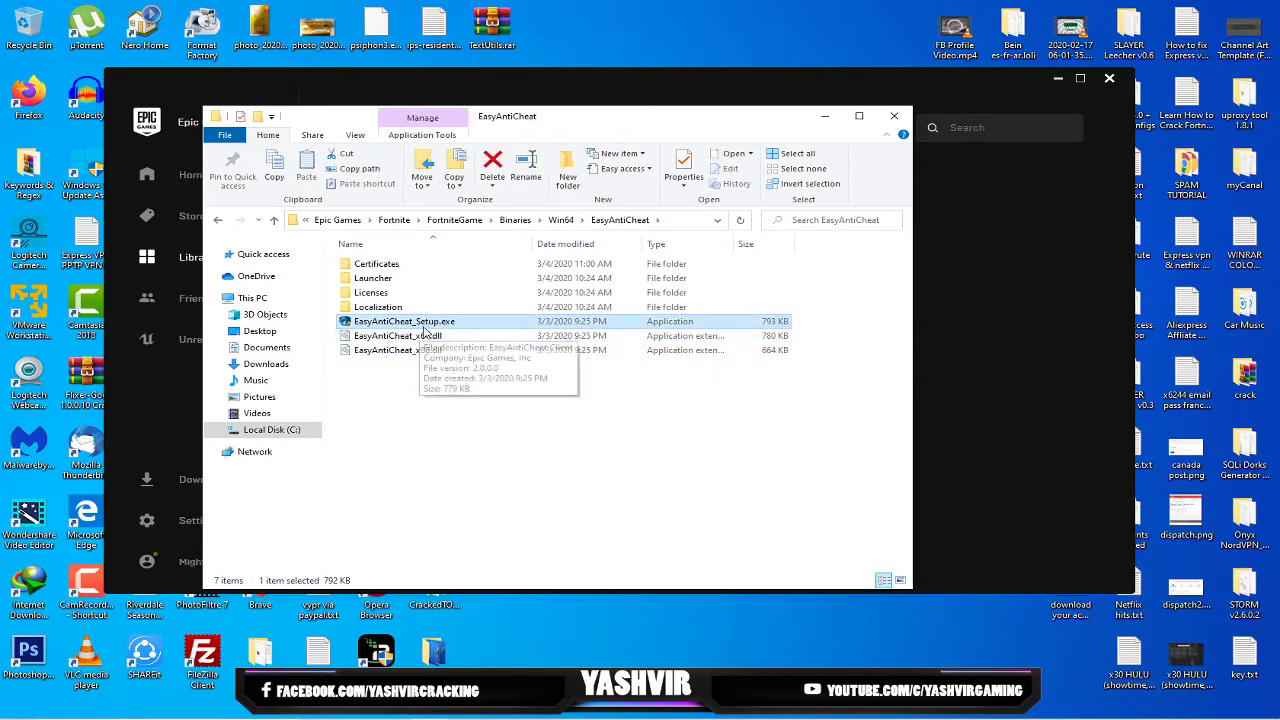
- Open Windows Settings and go through Windows Security to manage the Virus & threat protection settings
key(super)
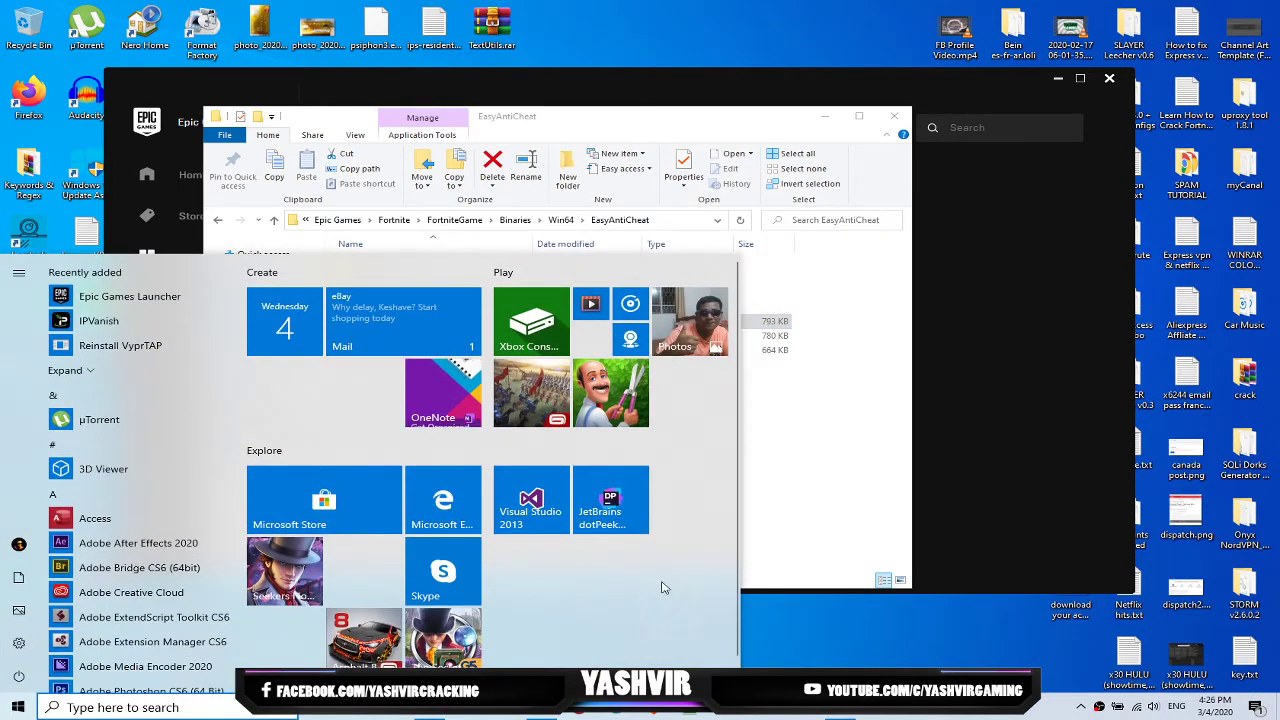
click(19, 643)
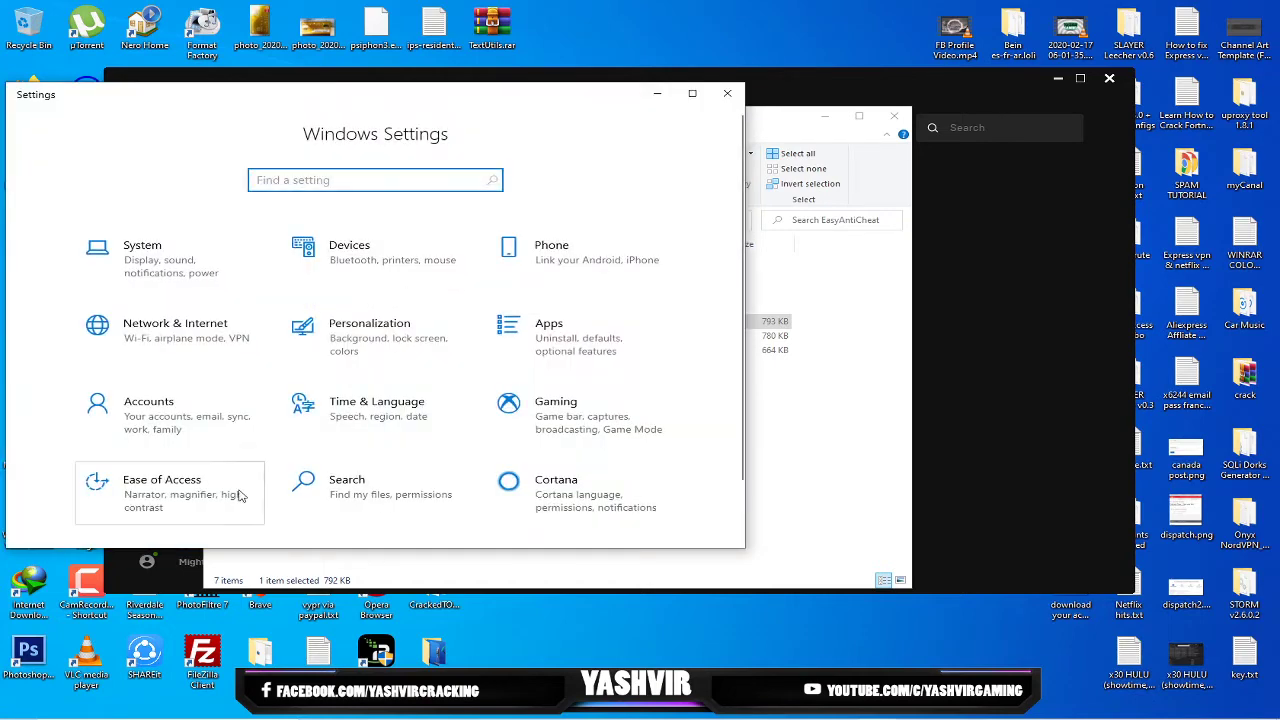
click(357, 508)
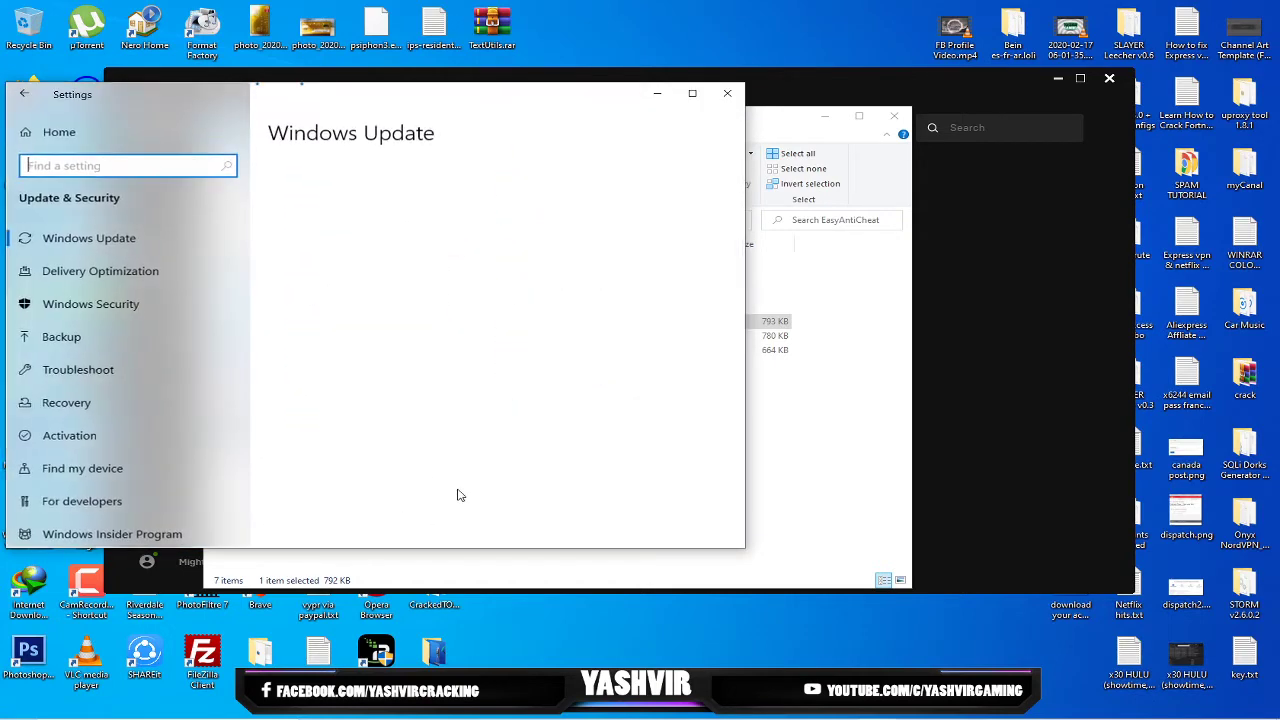
click(125, 313)
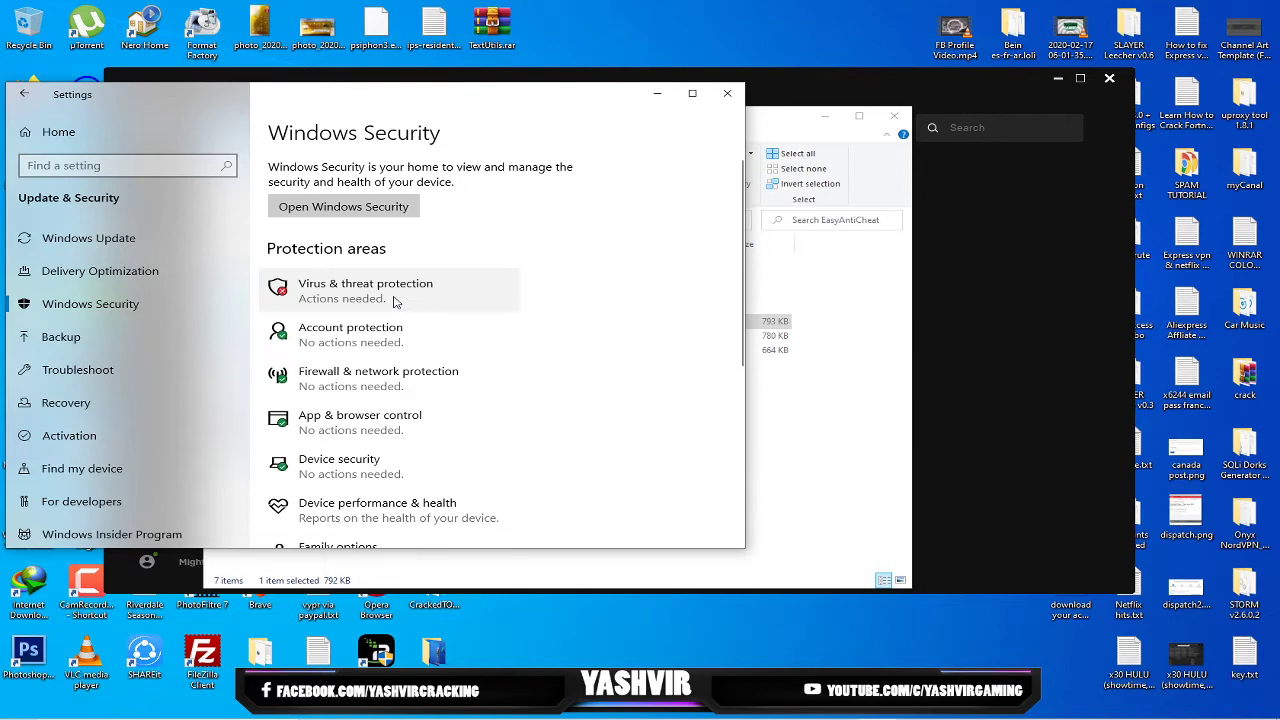
click(420, 310)
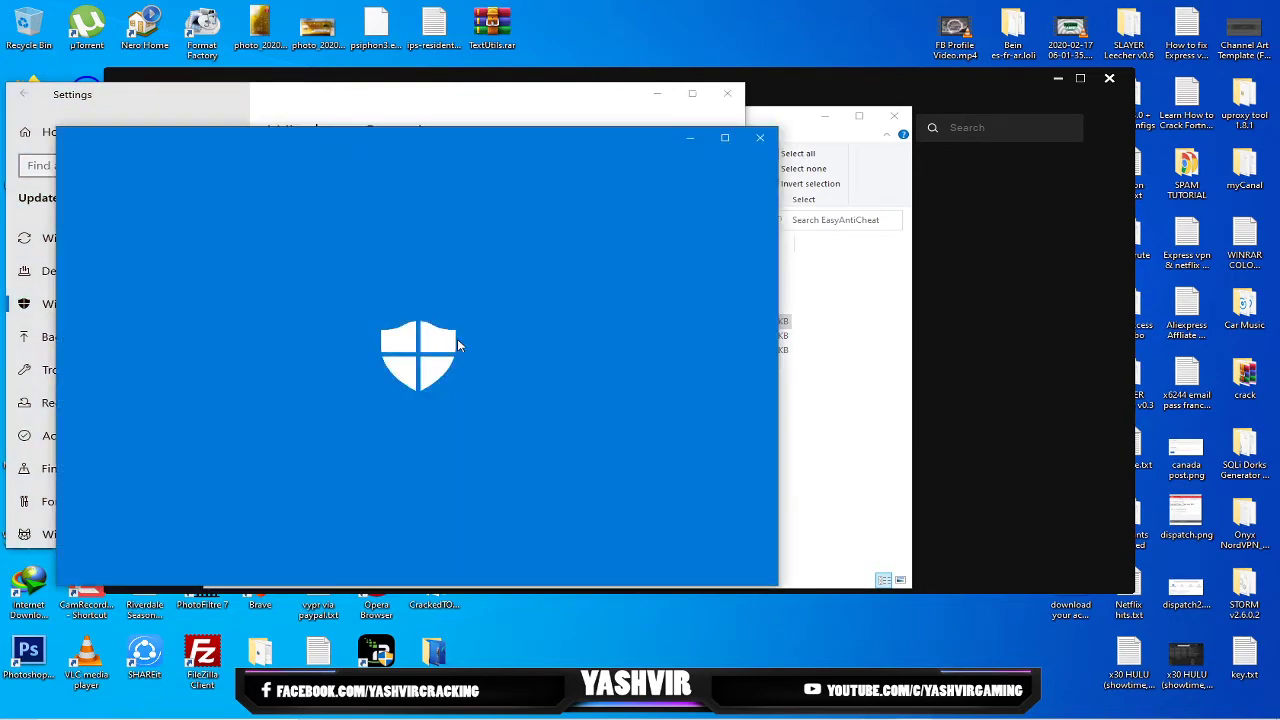
scroll(178, 327, down, 3)
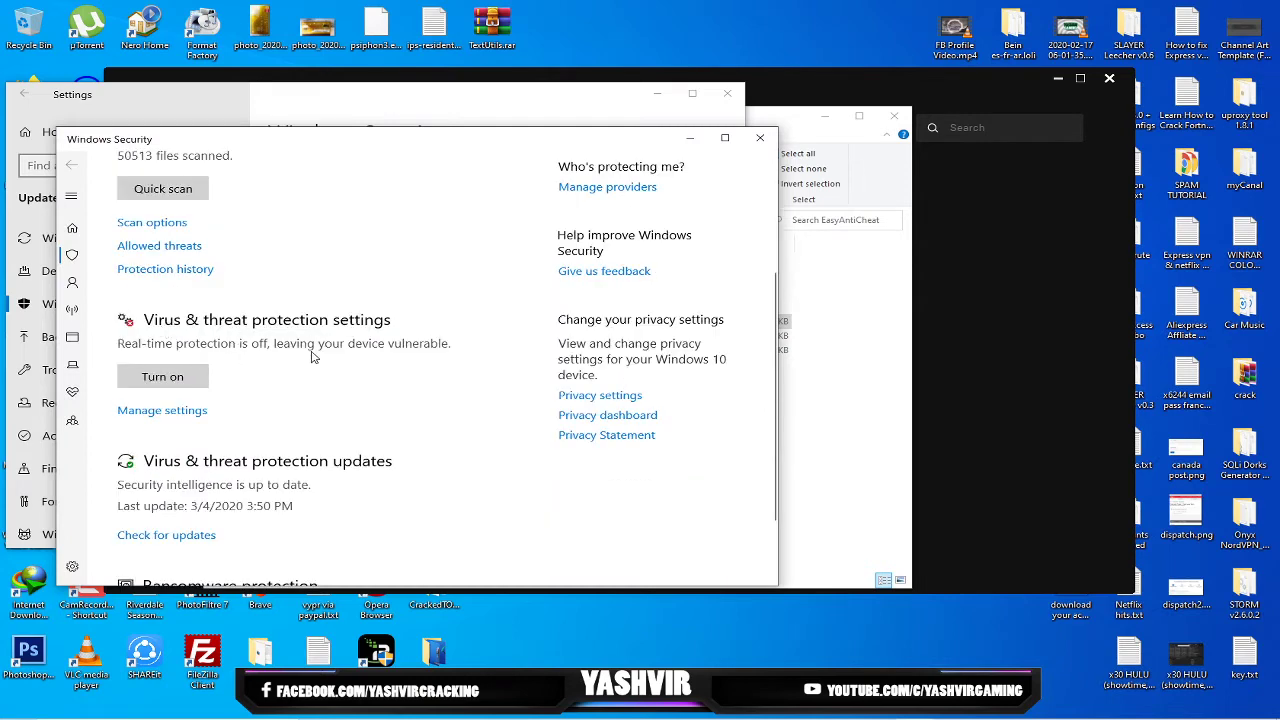
click(158, 411)
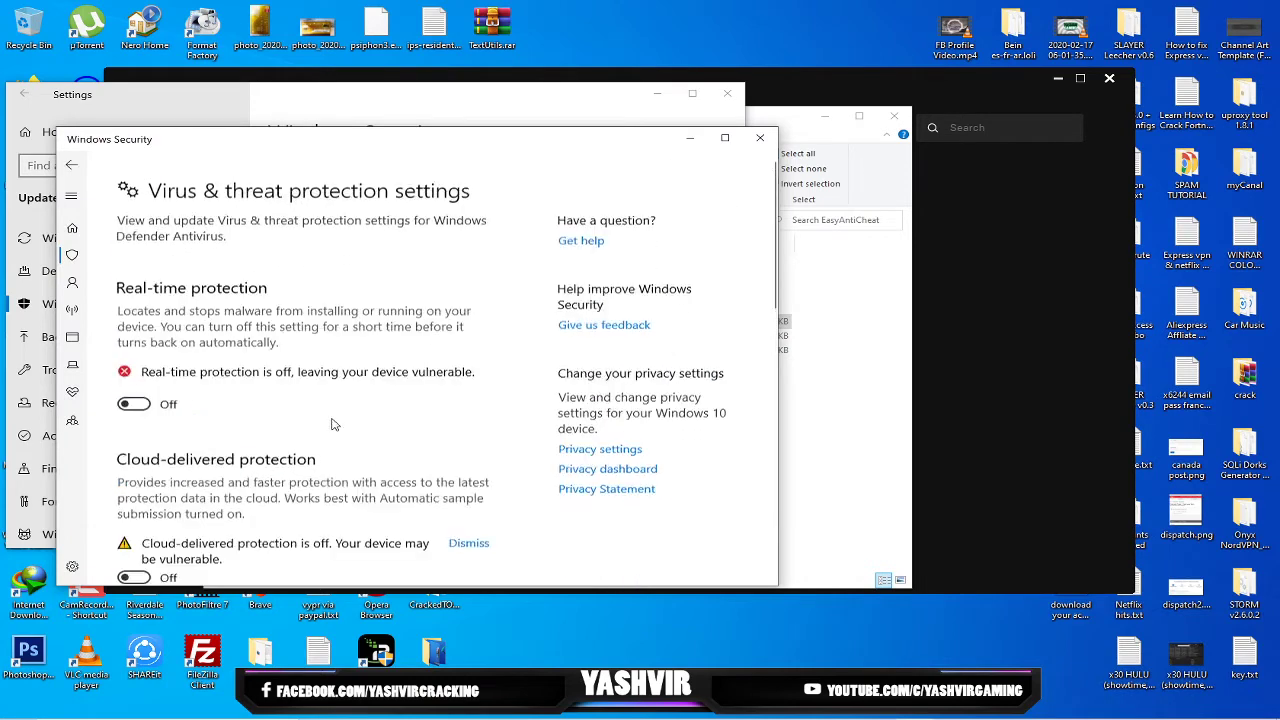
- Review the real-time, cloud-delivered, sample submission and tamper protection settings, and open the Windows Defender exclusions list
scroll(258, 423, down, 2)
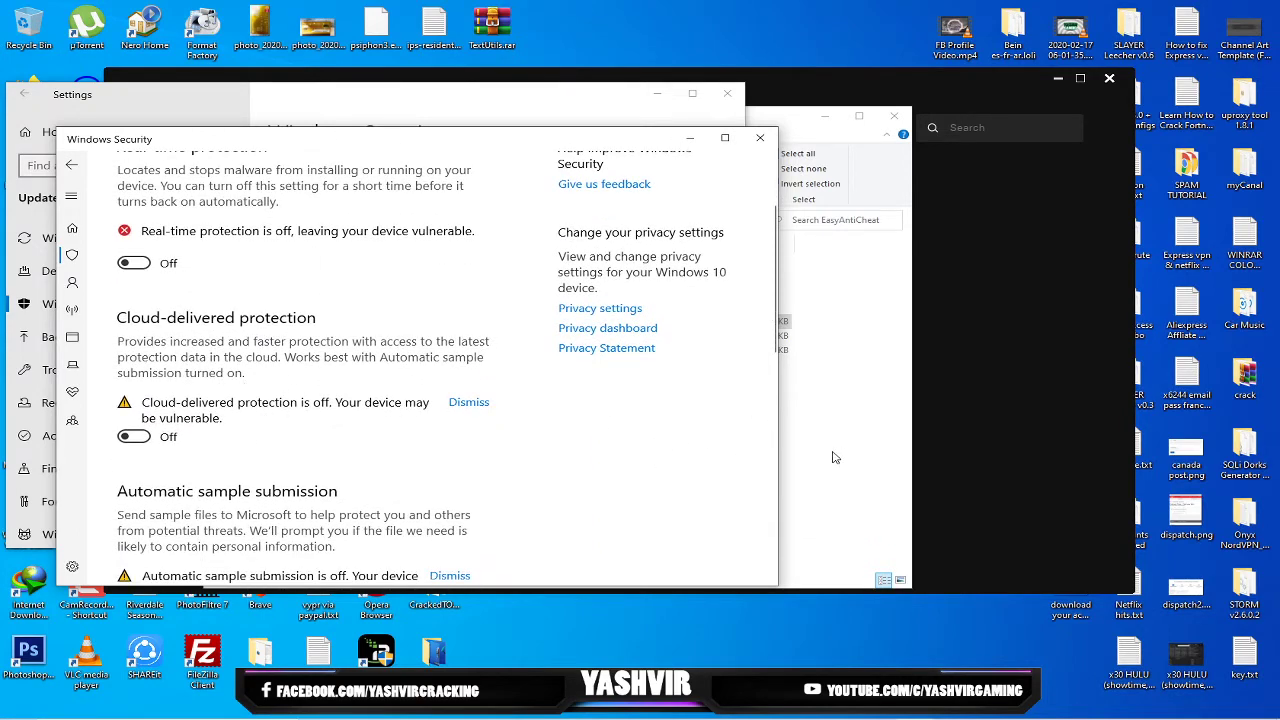
scroll(360, 452, down, 3)
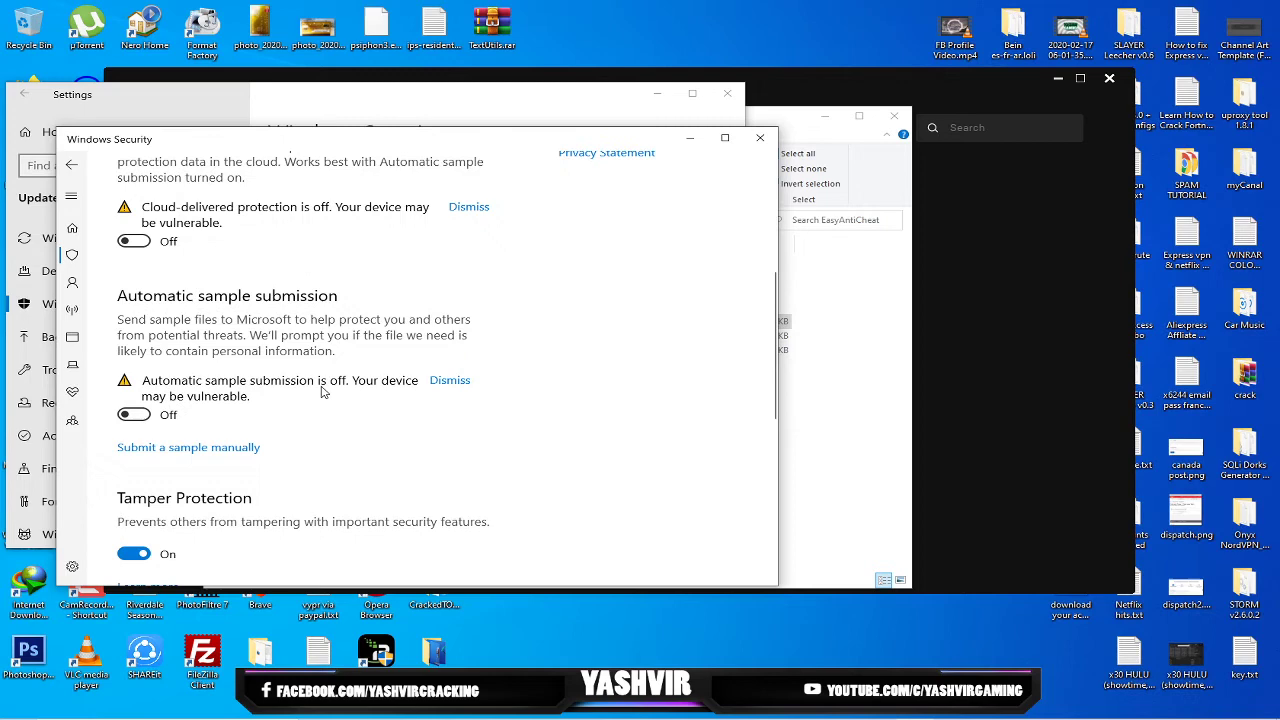
scroll(322, 392, up, 4)
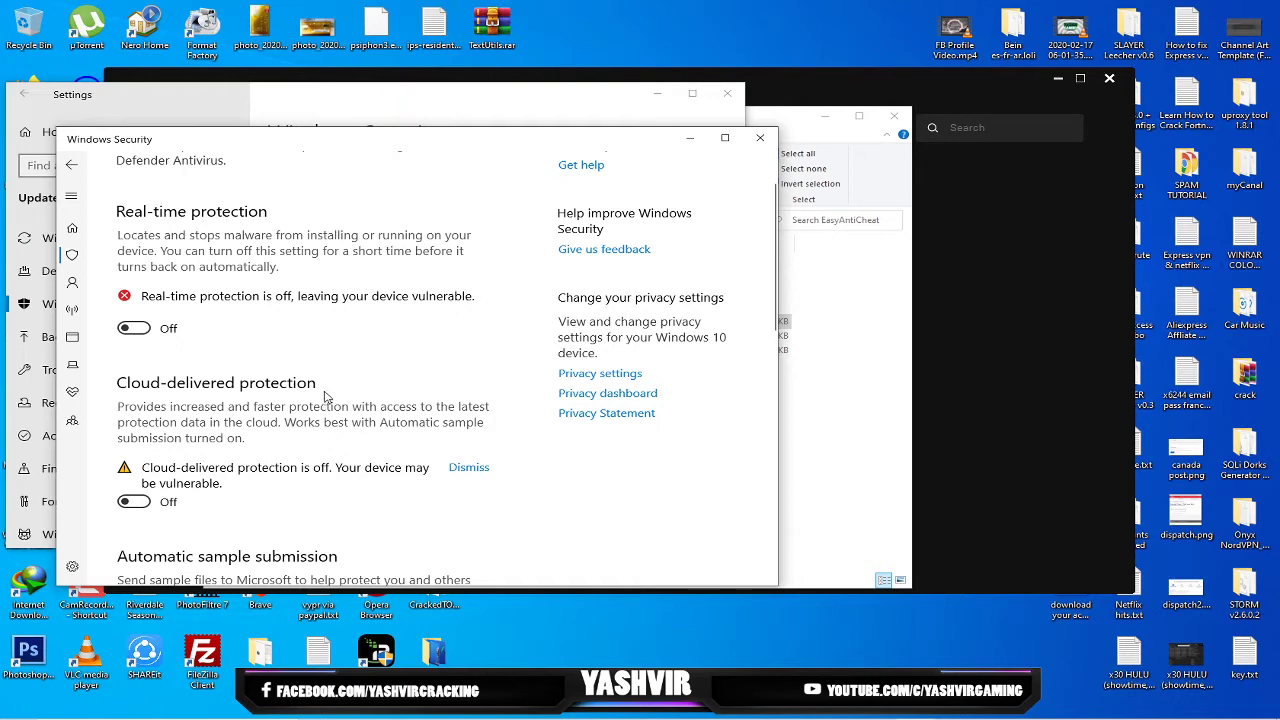
scroll(322, 398, down, 3)
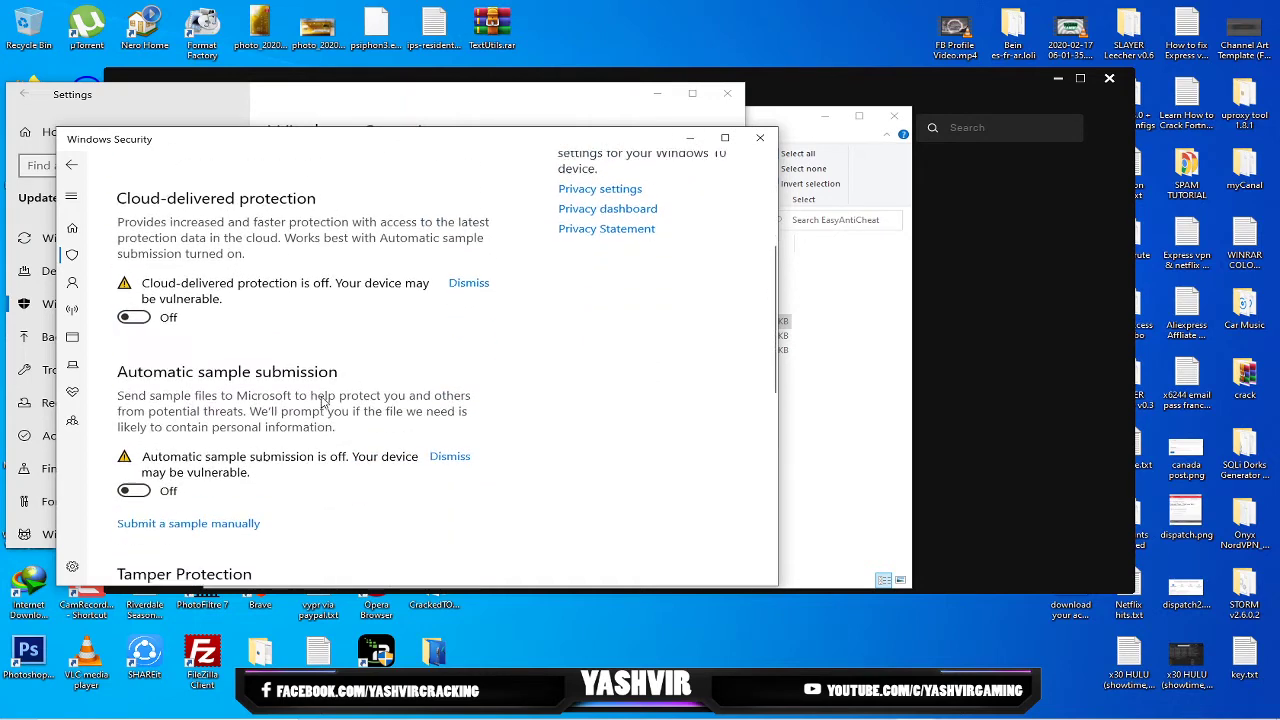
scroll(323, 400, up, 4)
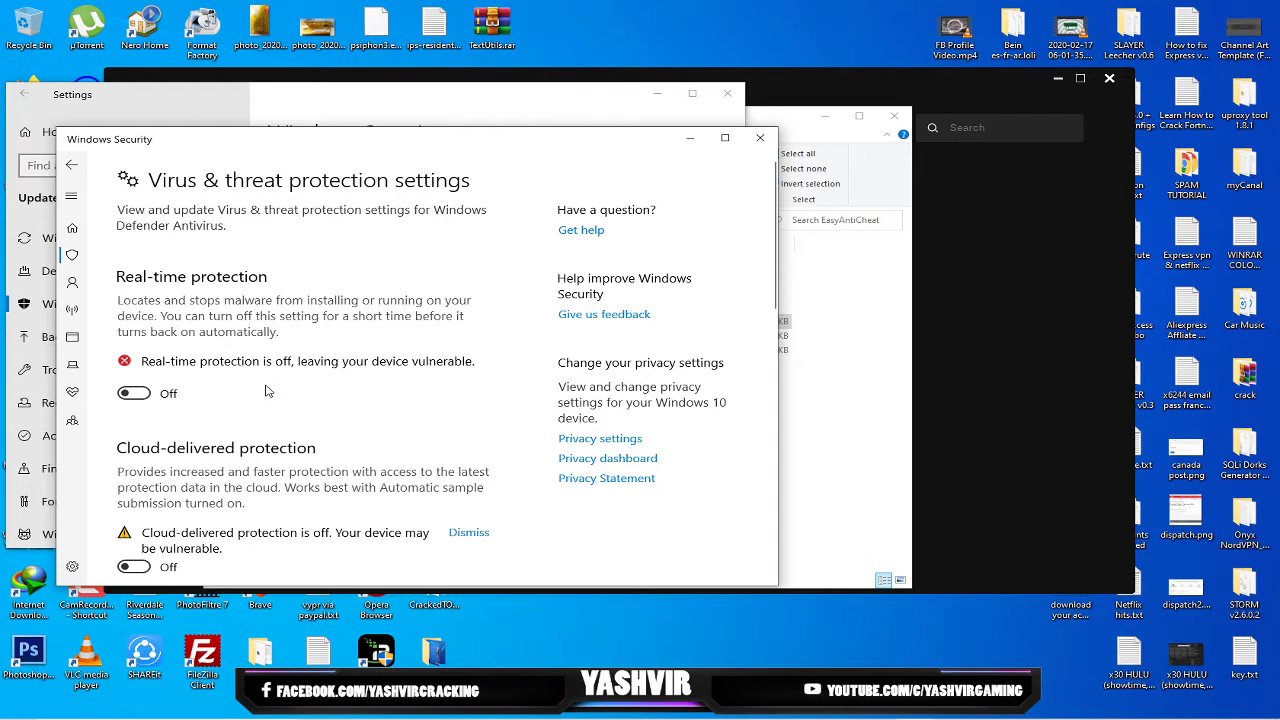
scroll(400, 434, down, 5)
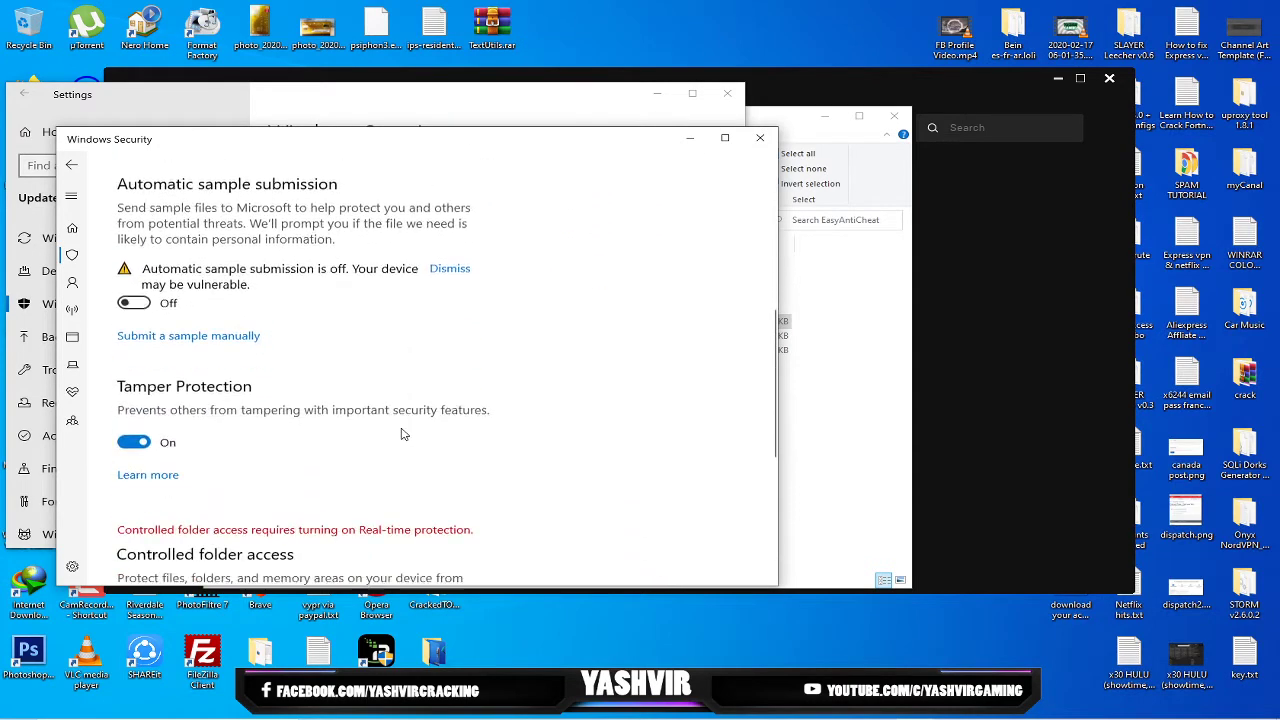
scroll(403, 434, down, 5)
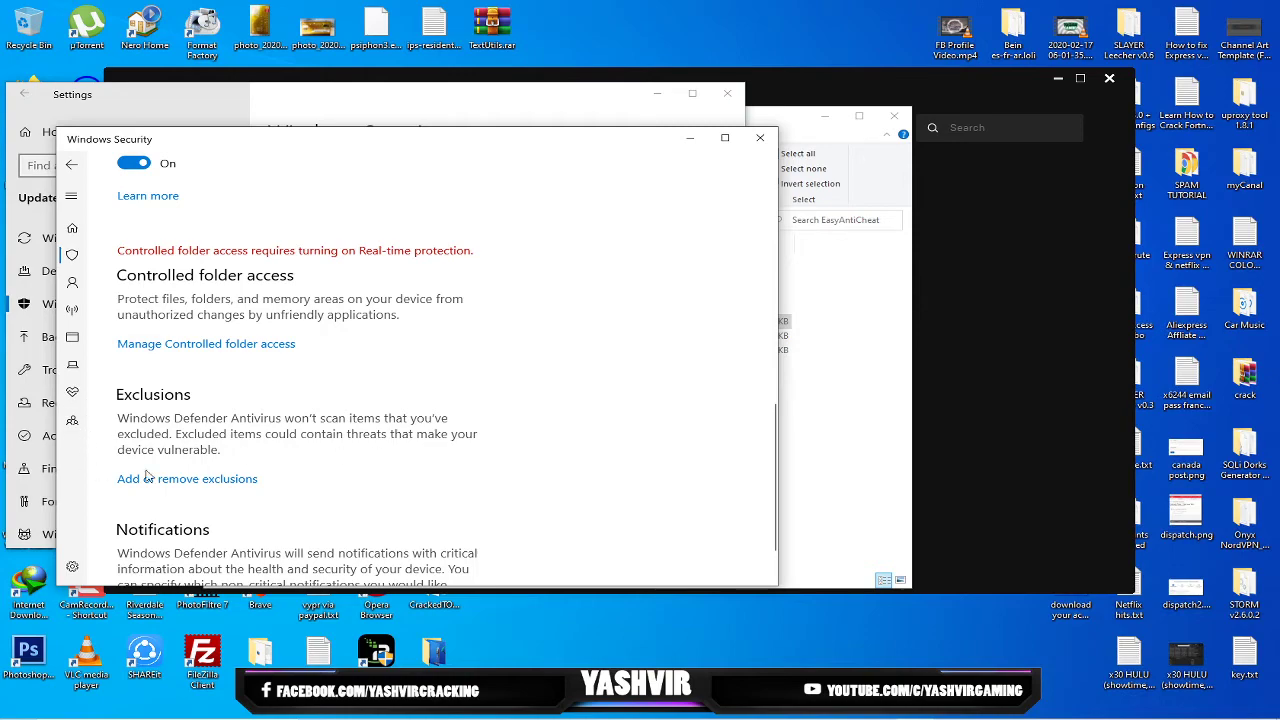
scroll(170, 478, up, 10)
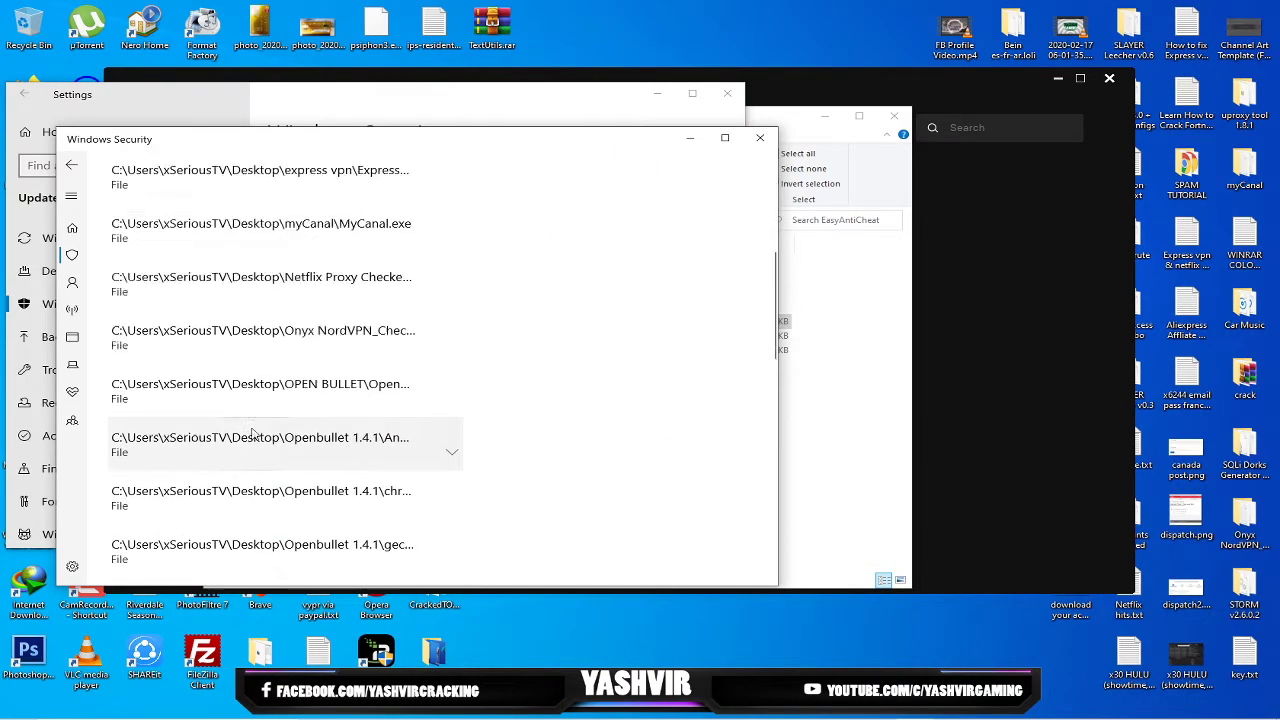
scroll(250, 434, up, 5)
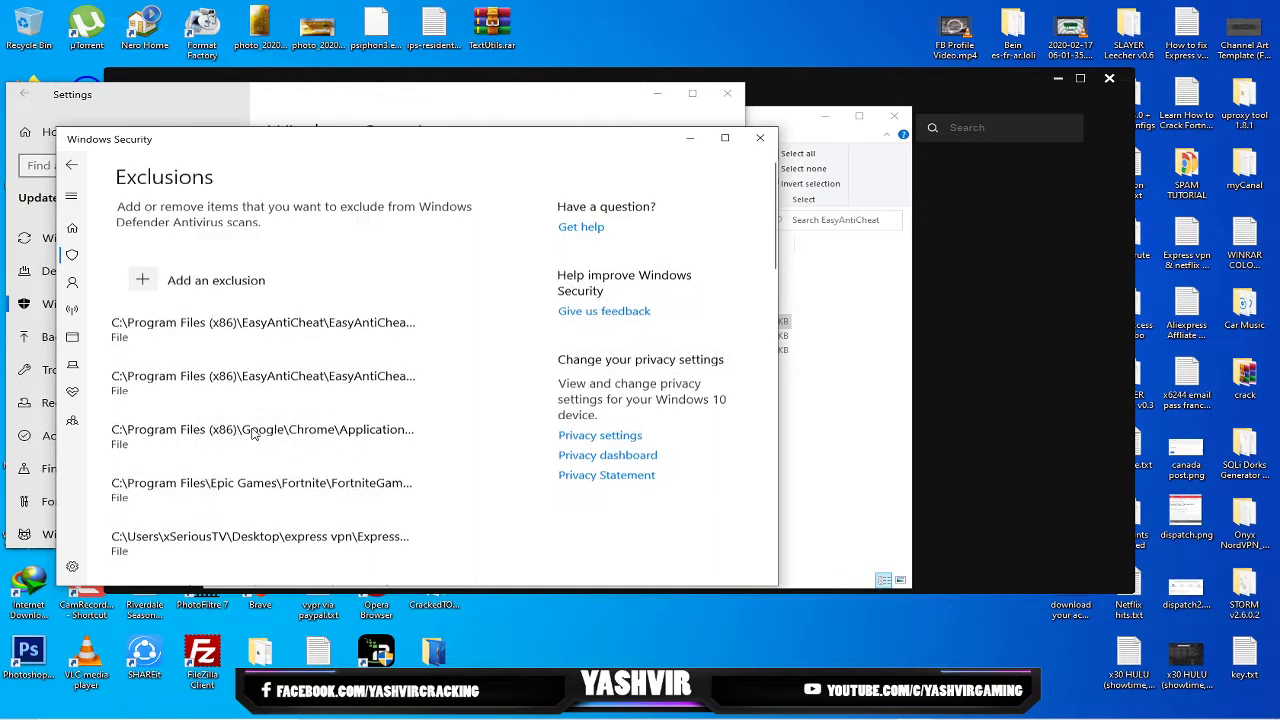
- Try to add EasyAntiCheat_Setup.exe from Fortnite's Win64\EasyAntiCheat folder as a file exclusion
click(145, 288)
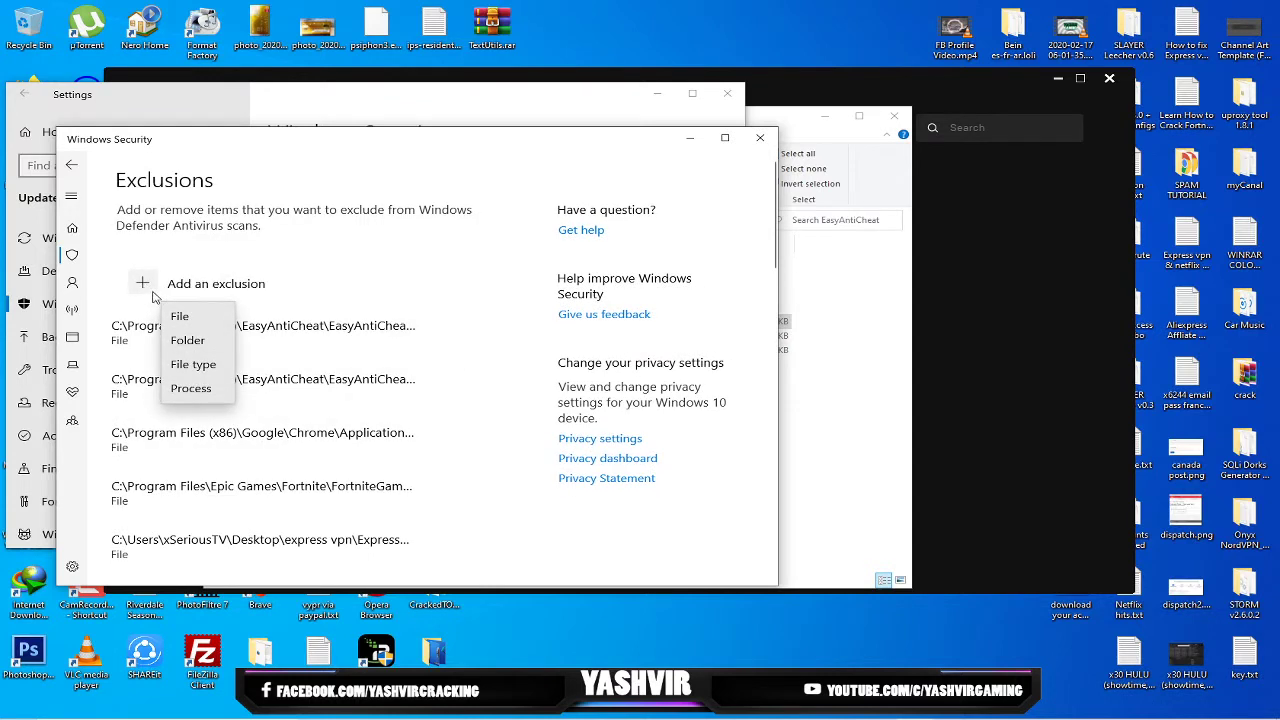
click(180, 317)
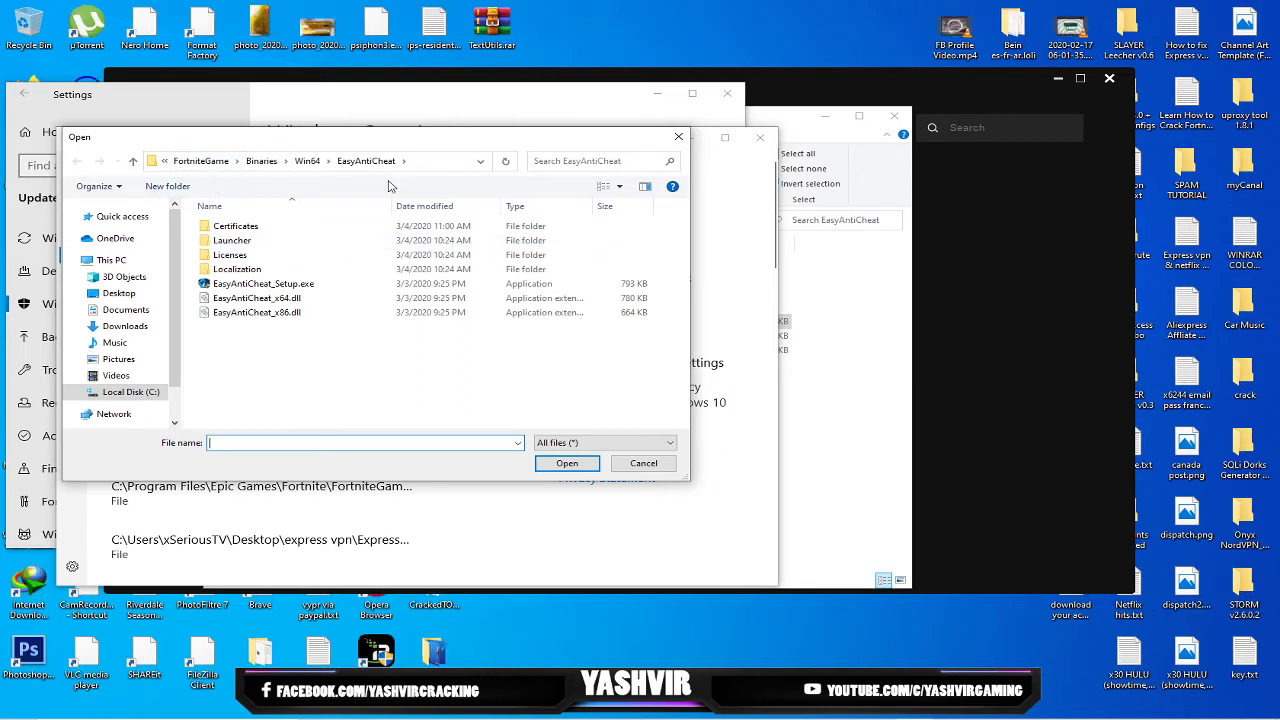
click(480, 160)
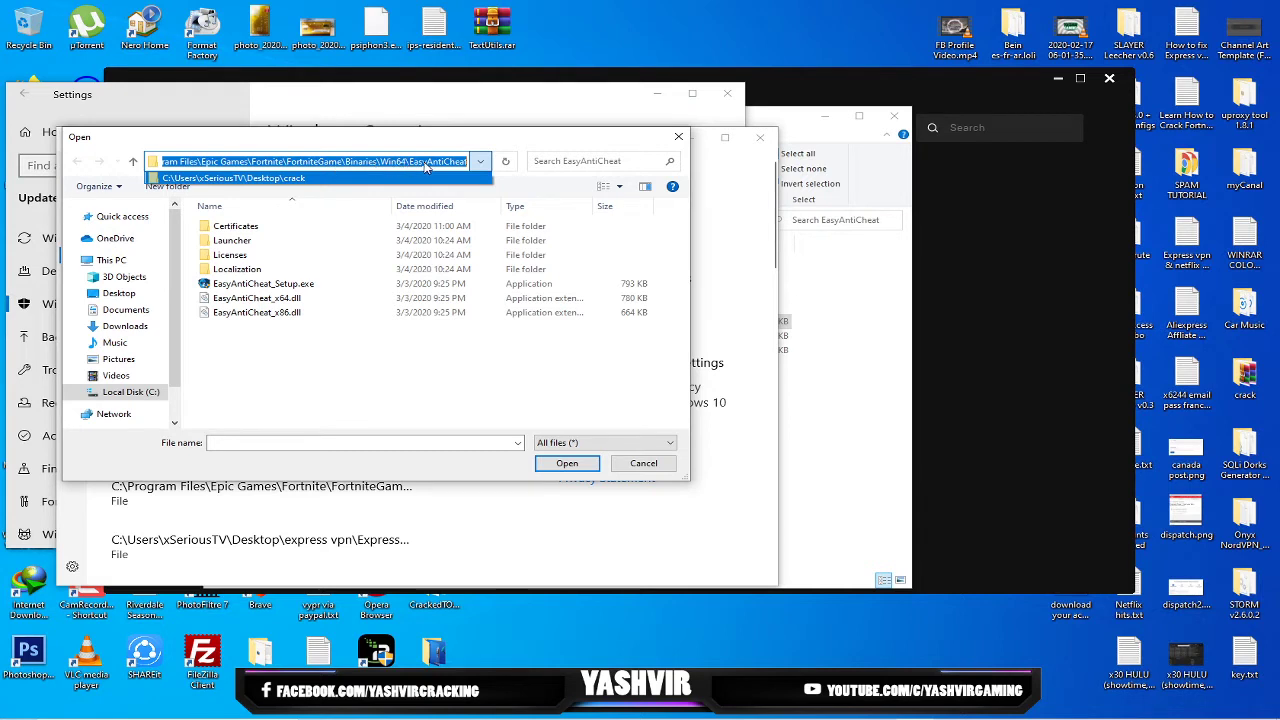
click(264, 290)
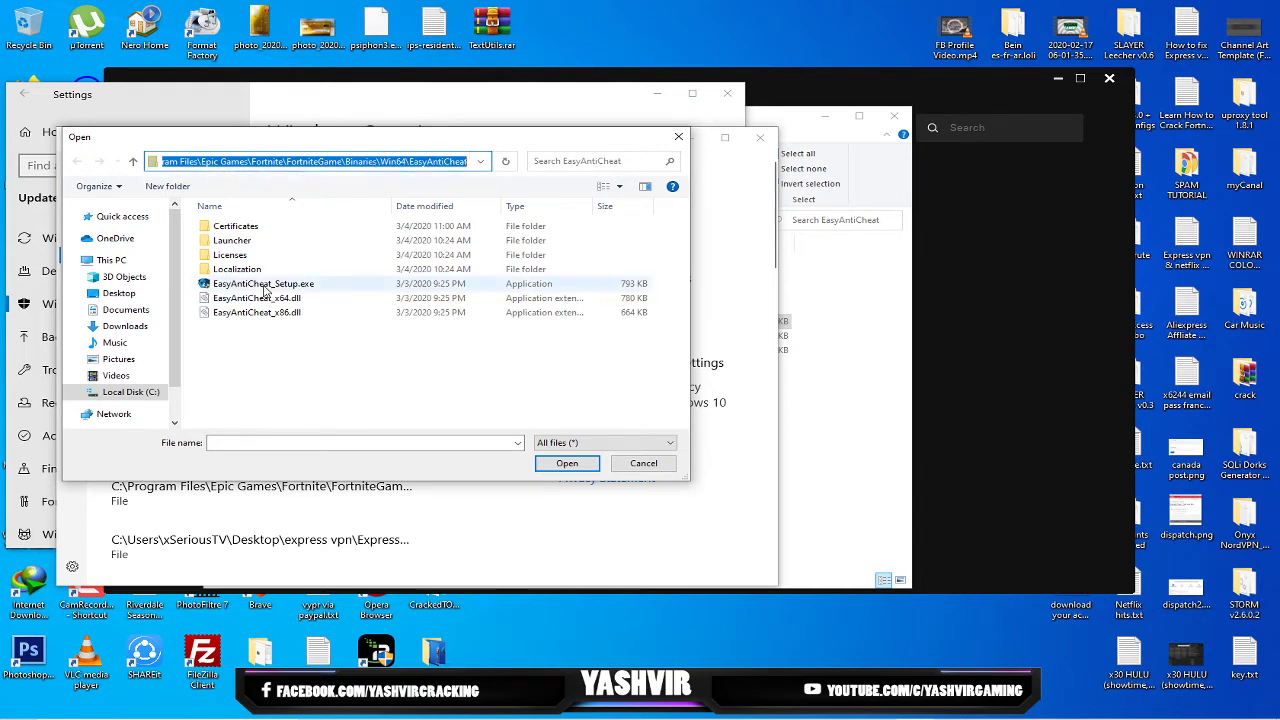
mouse_move(235, 286)
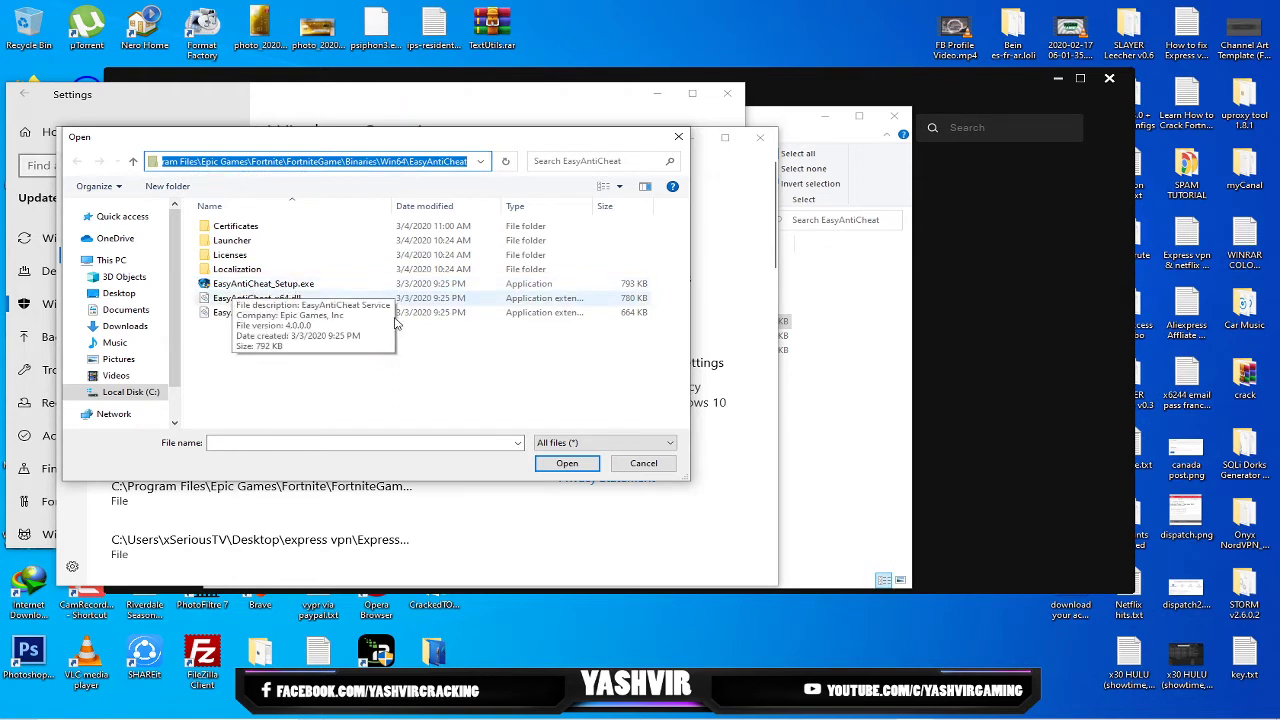
click(575, 467)
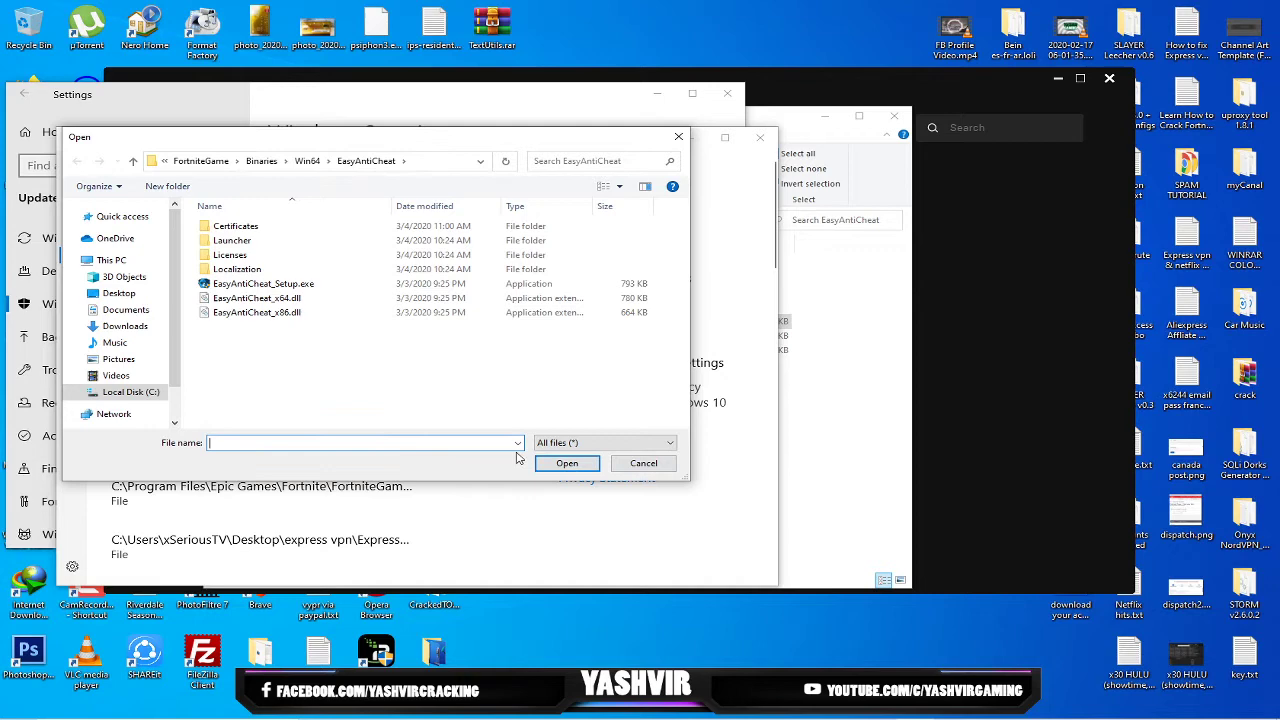
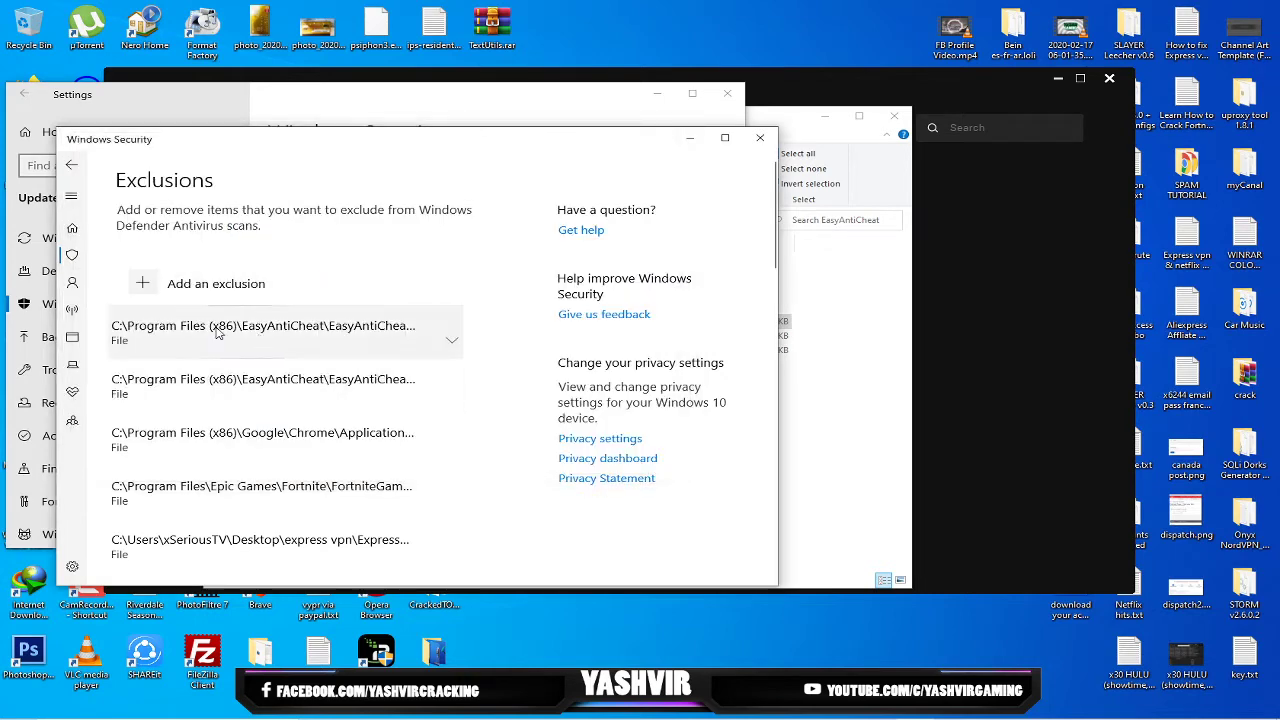
- Add Fortnite's Binaries\Win64\EasyAntiCheat folder as a Windows Defender exclusion, and close Windows Security and Settings
click(455, 350)
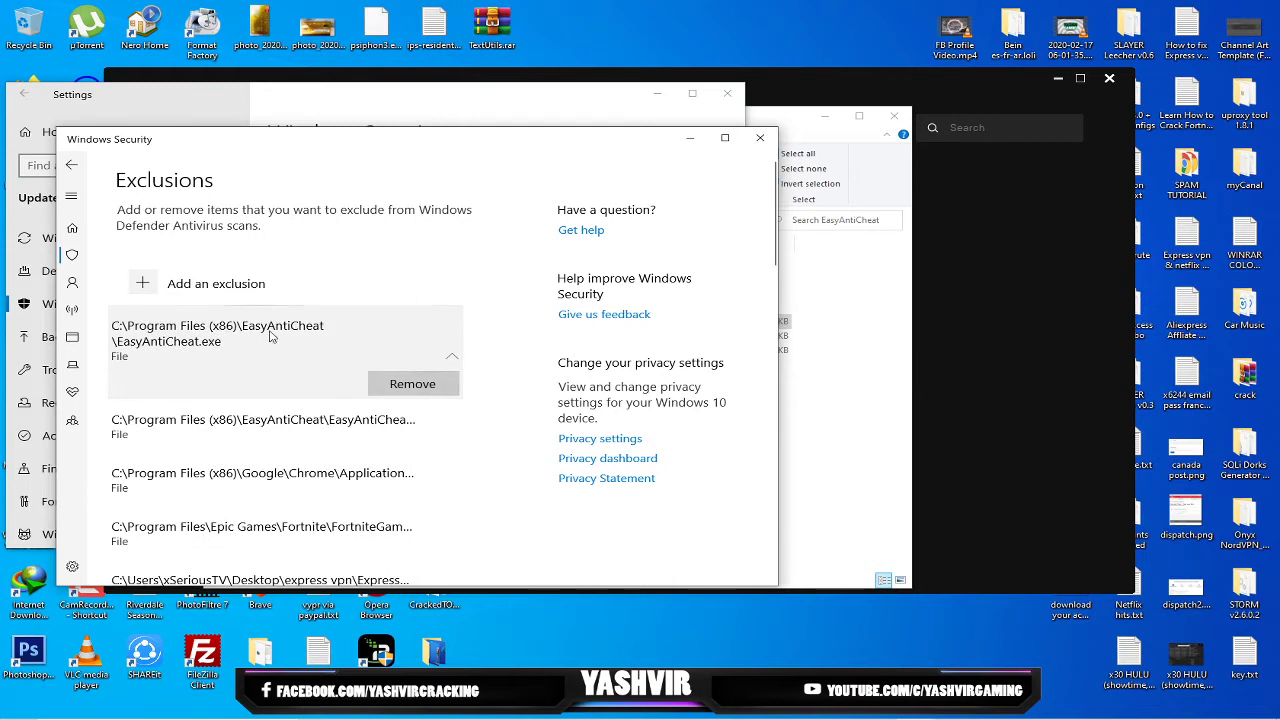
click(147, 288)
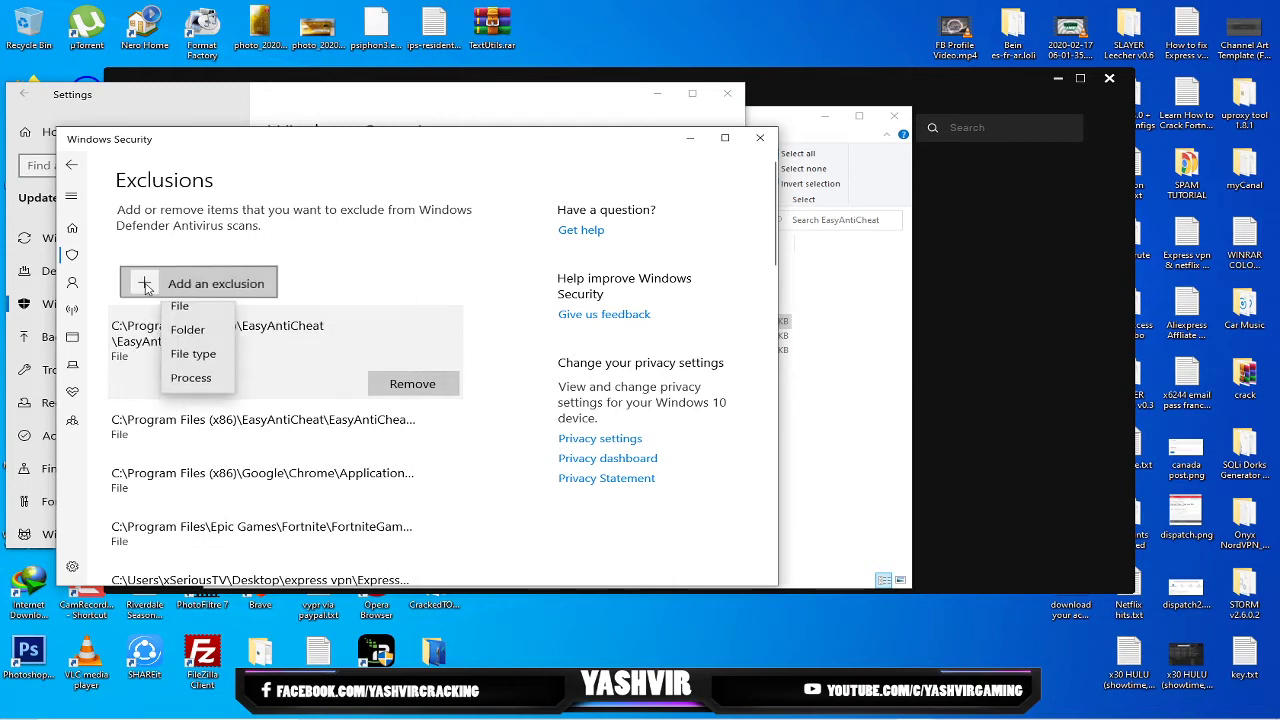
click(182, 340)
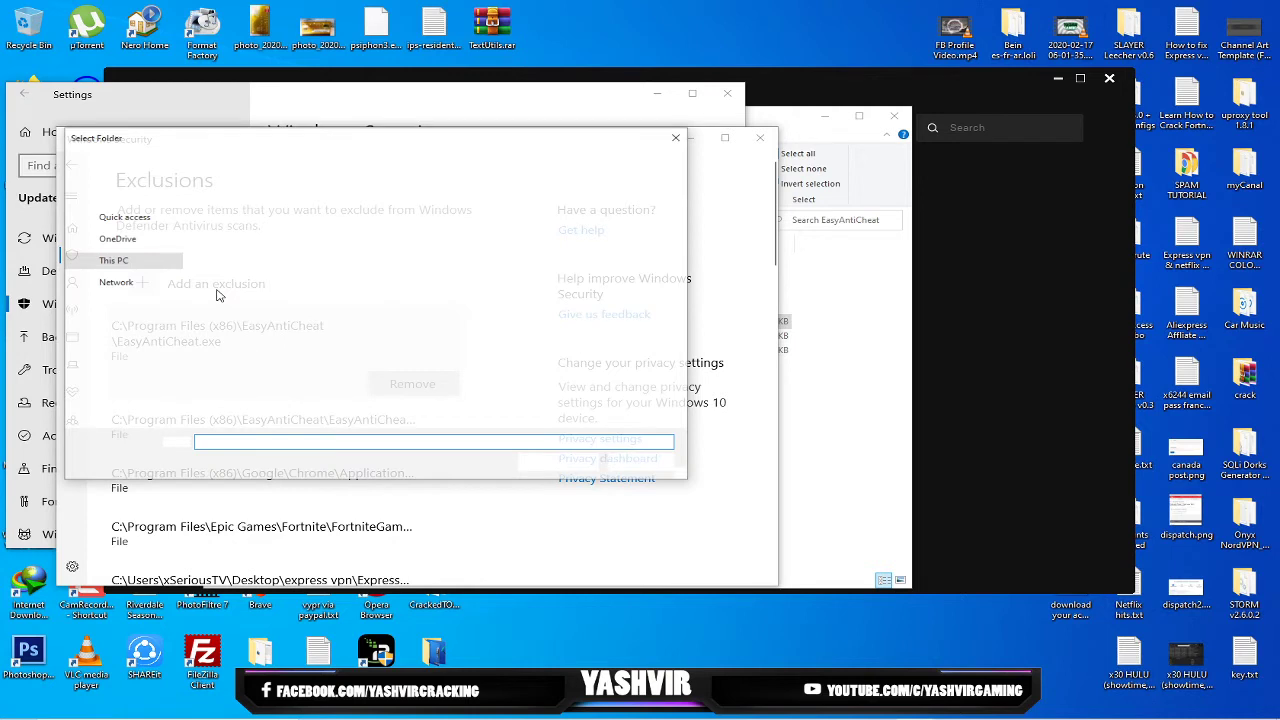
double_click(257, 232)
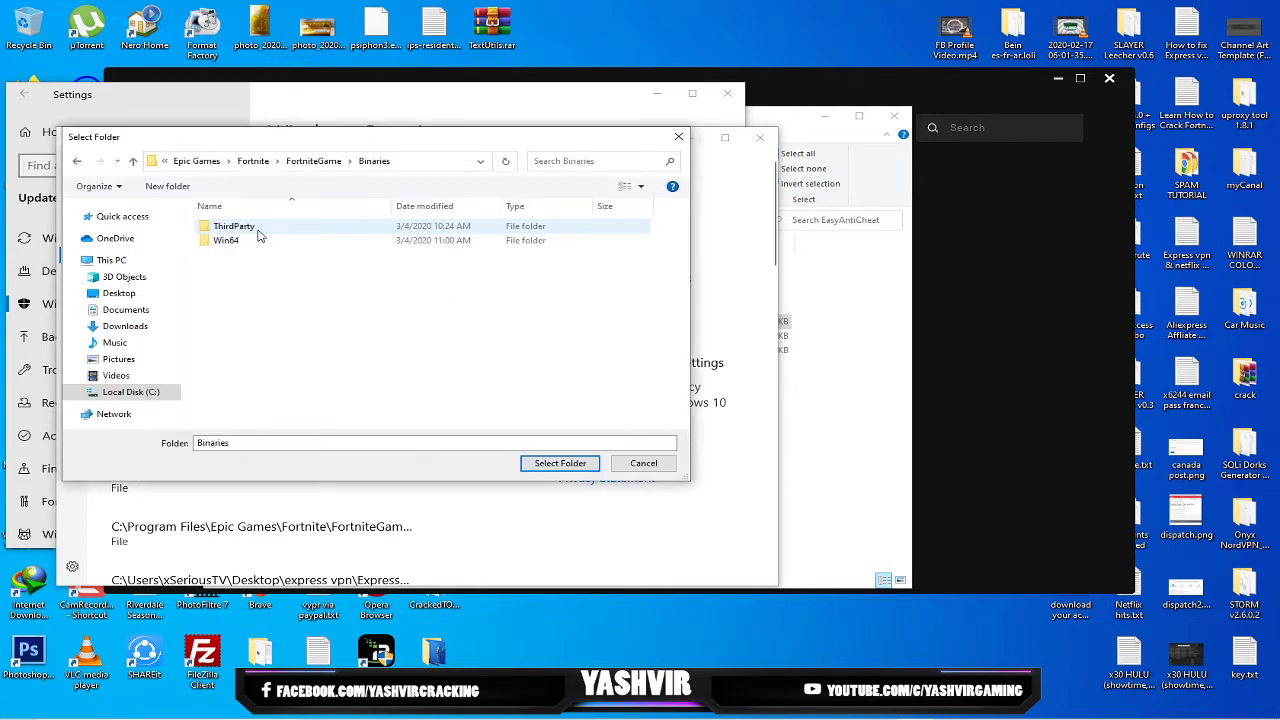
double_click(258, 238)
click(258, 240)
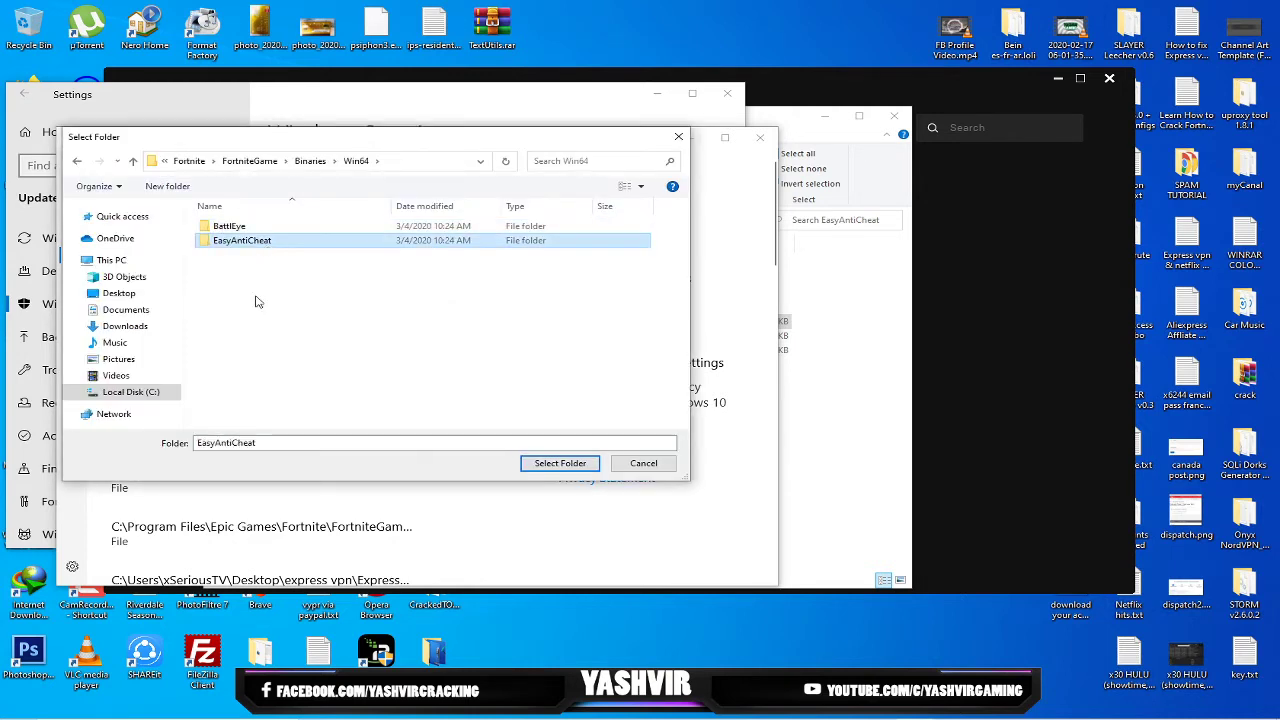
click(580, 462)
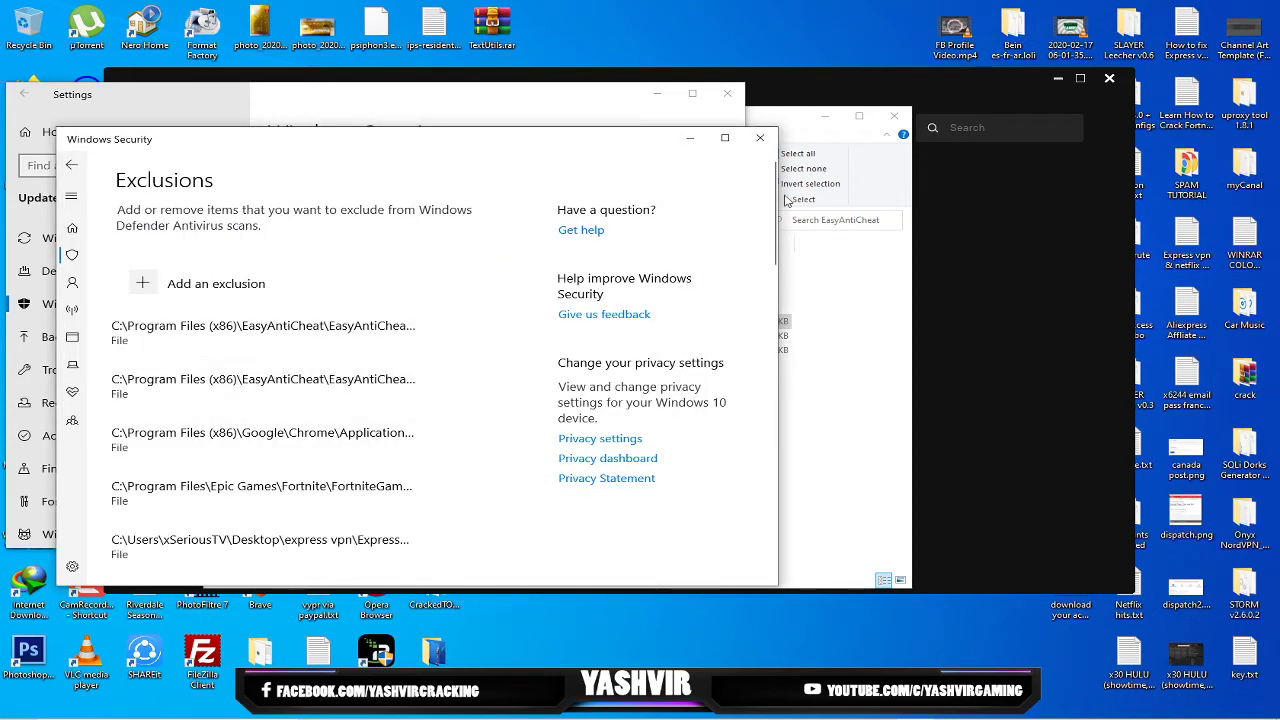
click(762, 138)
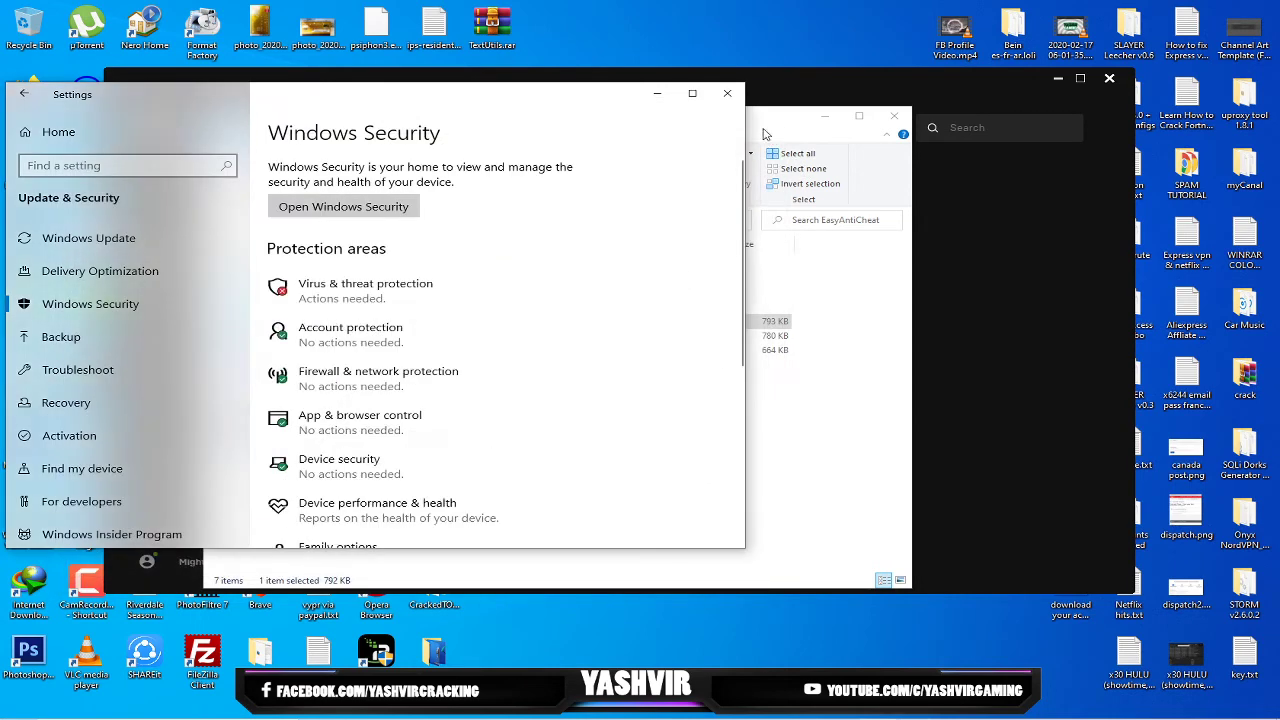
click(727, 93)
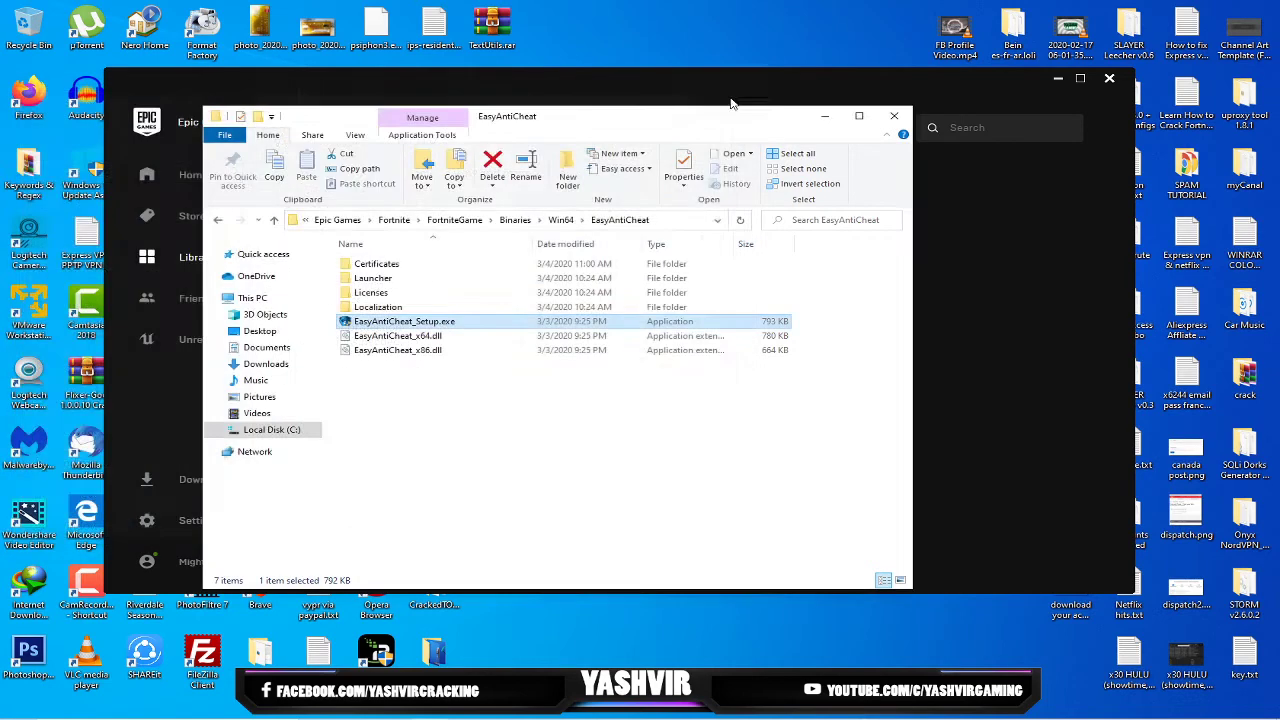
- Run EasyAntiCheat_Setup.exe as administrator and uninstall the Easy Anti-Cheat service for Current (Game 217)
right_click(430, 318)
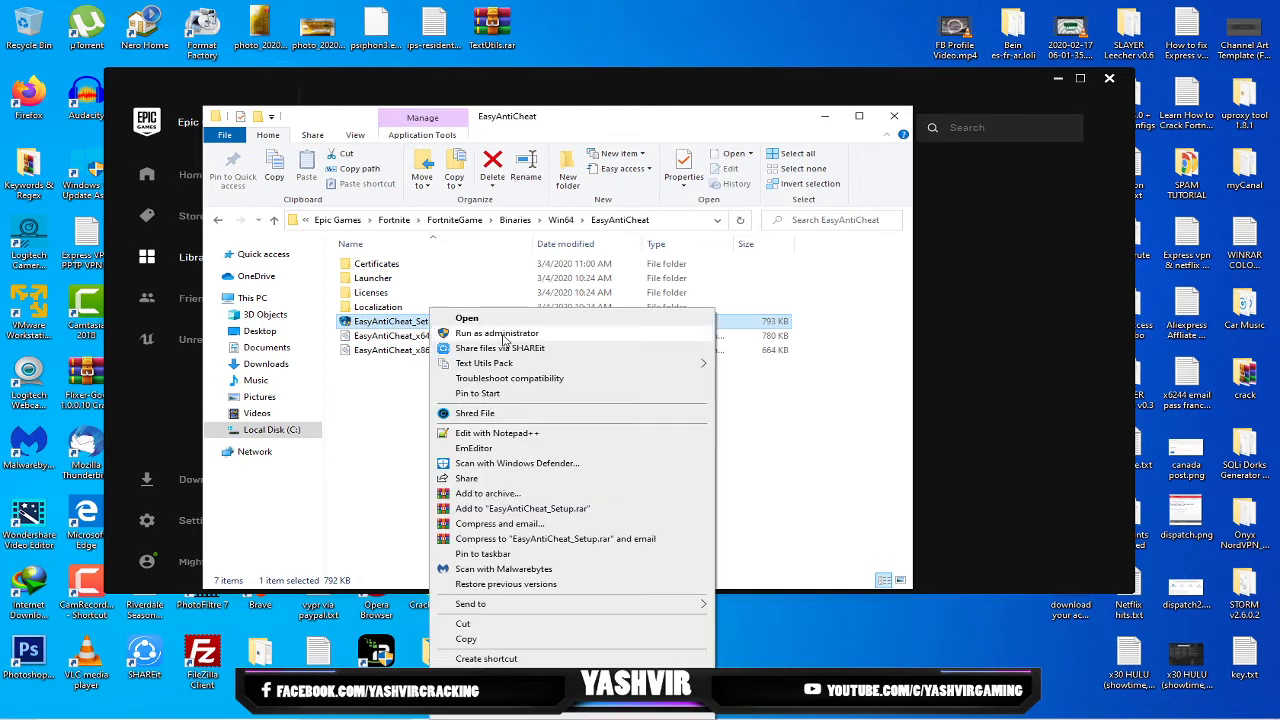
click(504, 338)
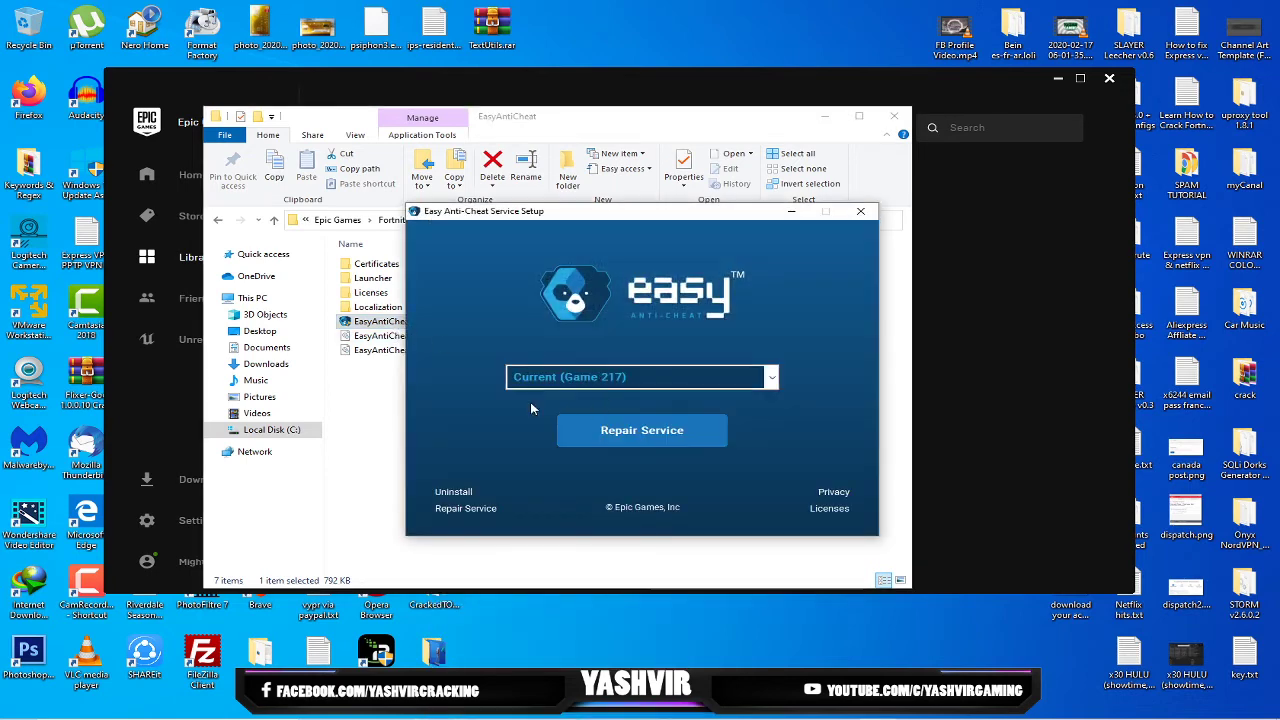
click(658, 391)
click(653, 390)
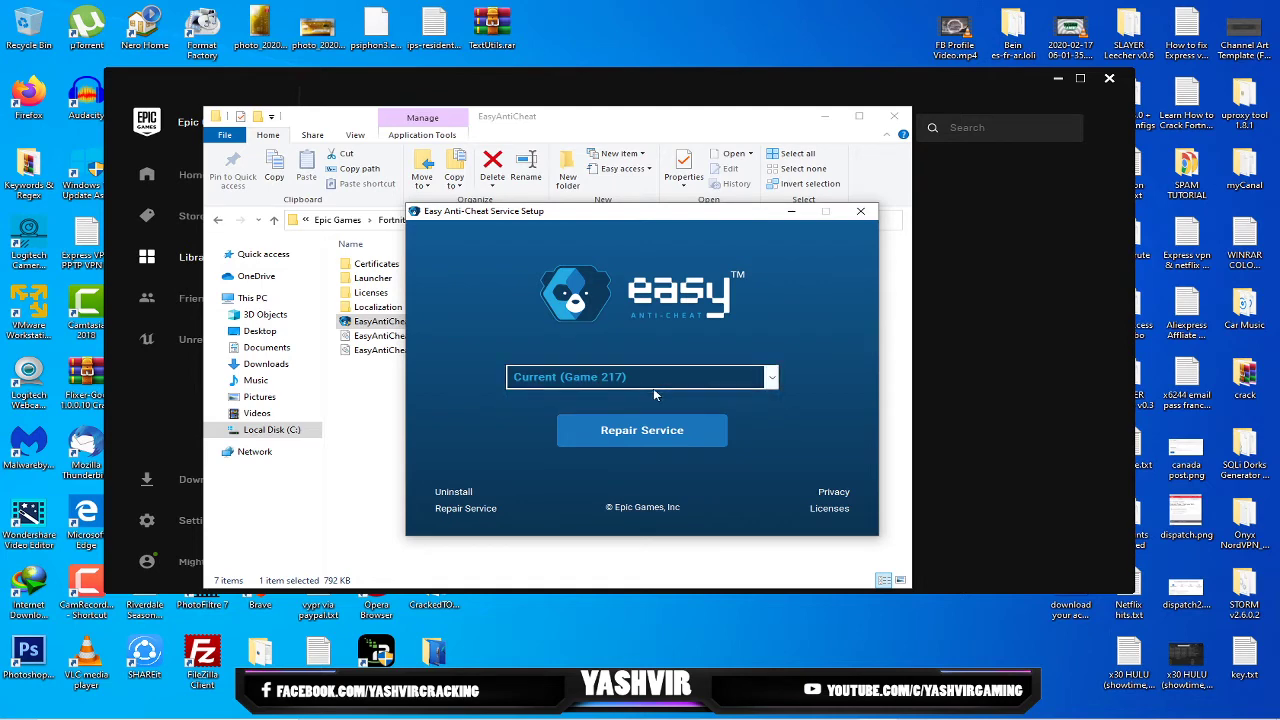
click(453, 492)
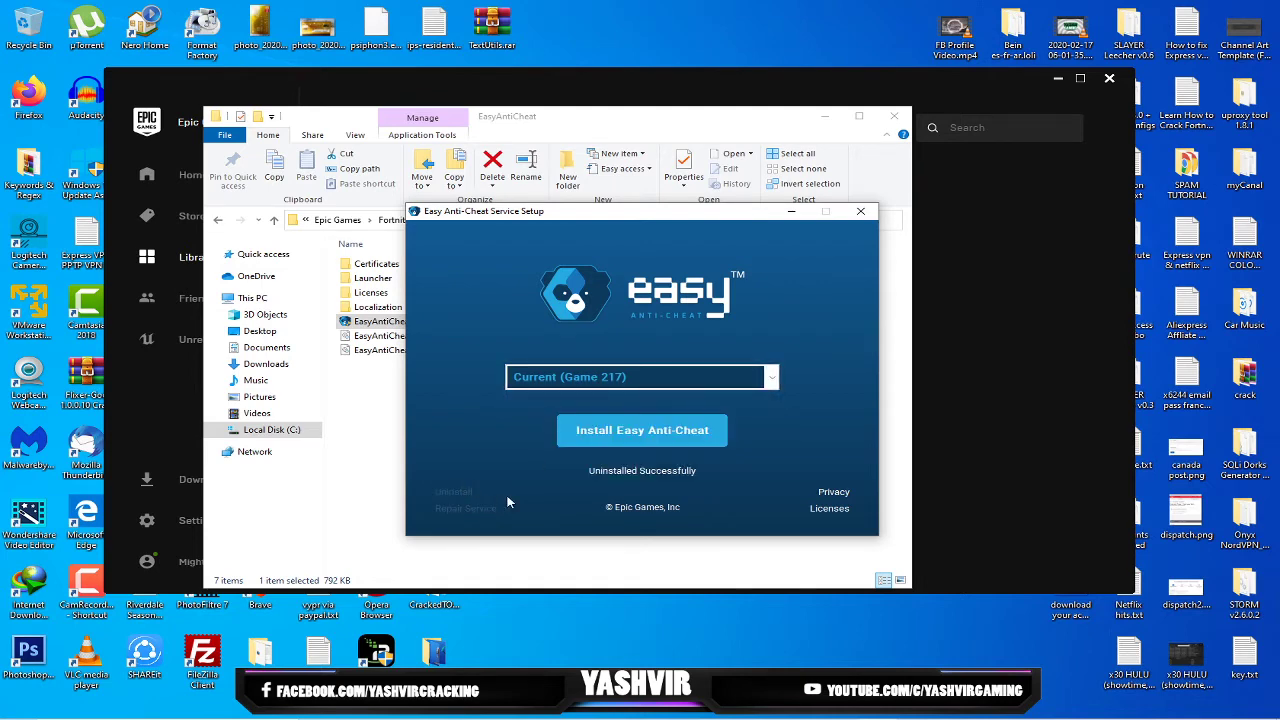
- Install Easy Anti-Cheat again, finish the setup and close the EasyAntiCheat folder window
click(641, 437)
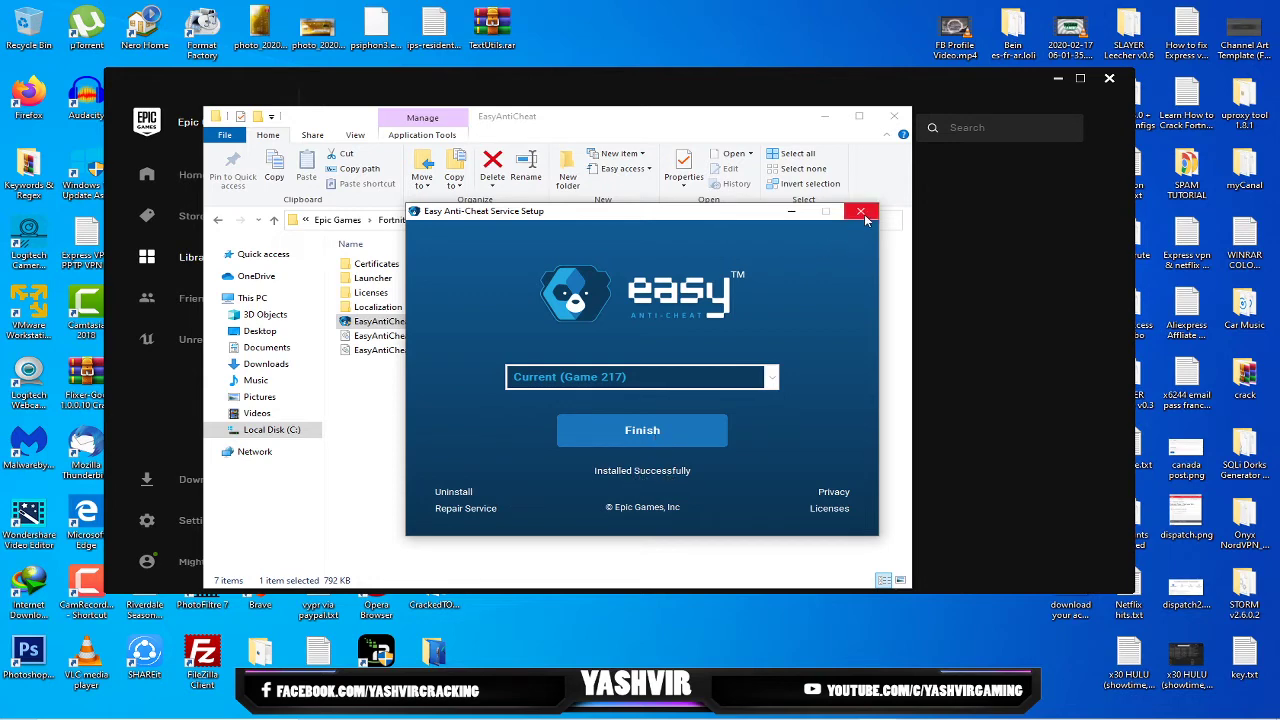
click(633, 435)
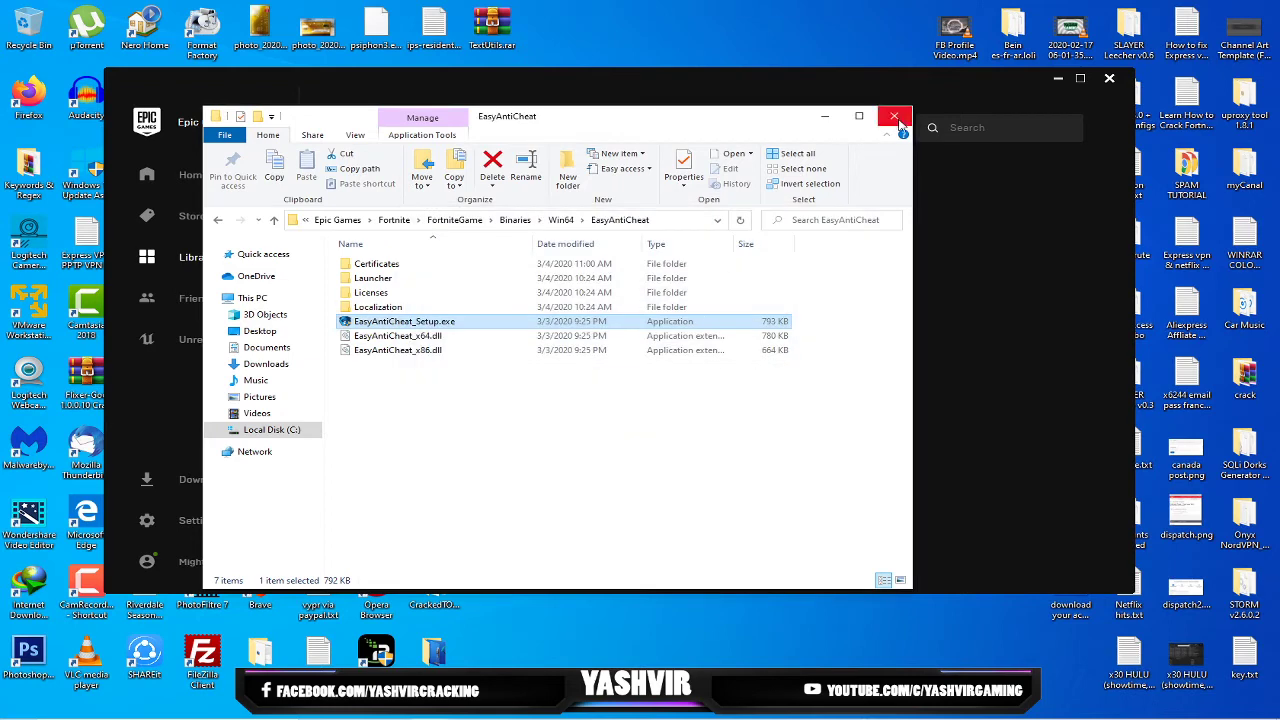
click(894, 116)
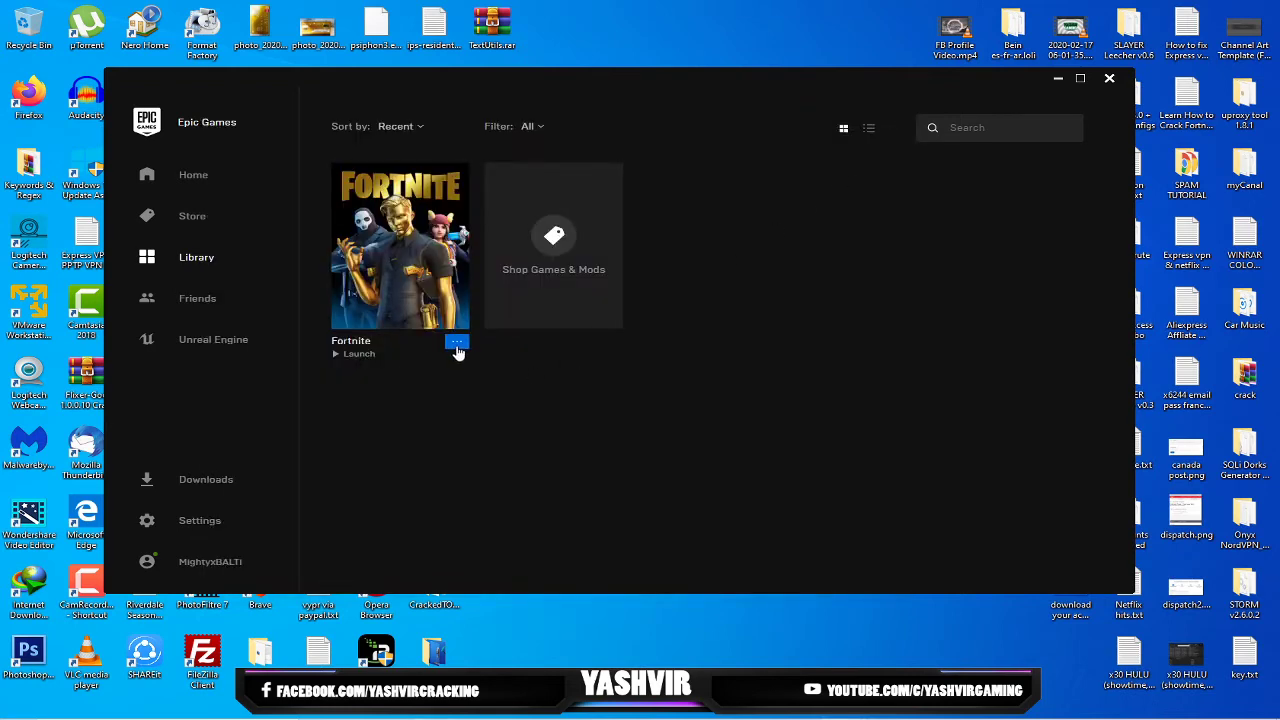
- Start verifying Fortnite's game files from the Epic Games library and open the downloads view to follow the progress
click(456, 345)
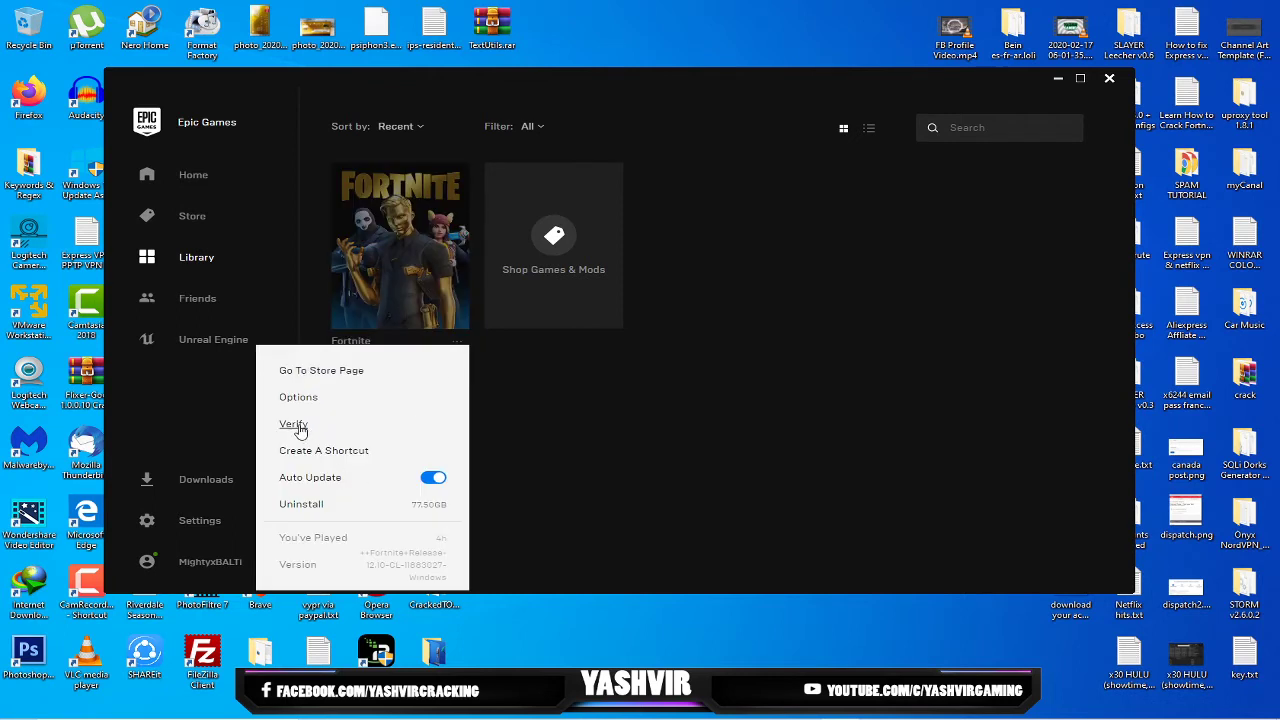
click(294, 425)
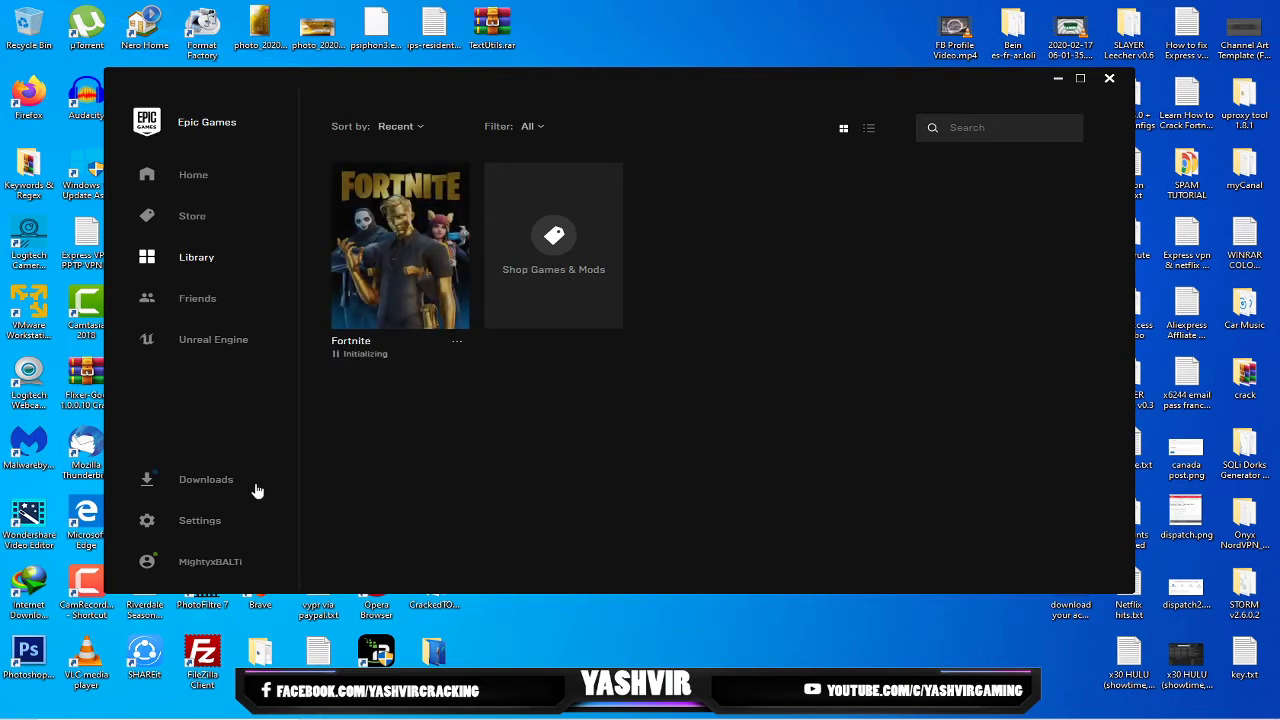
click(206, 481)
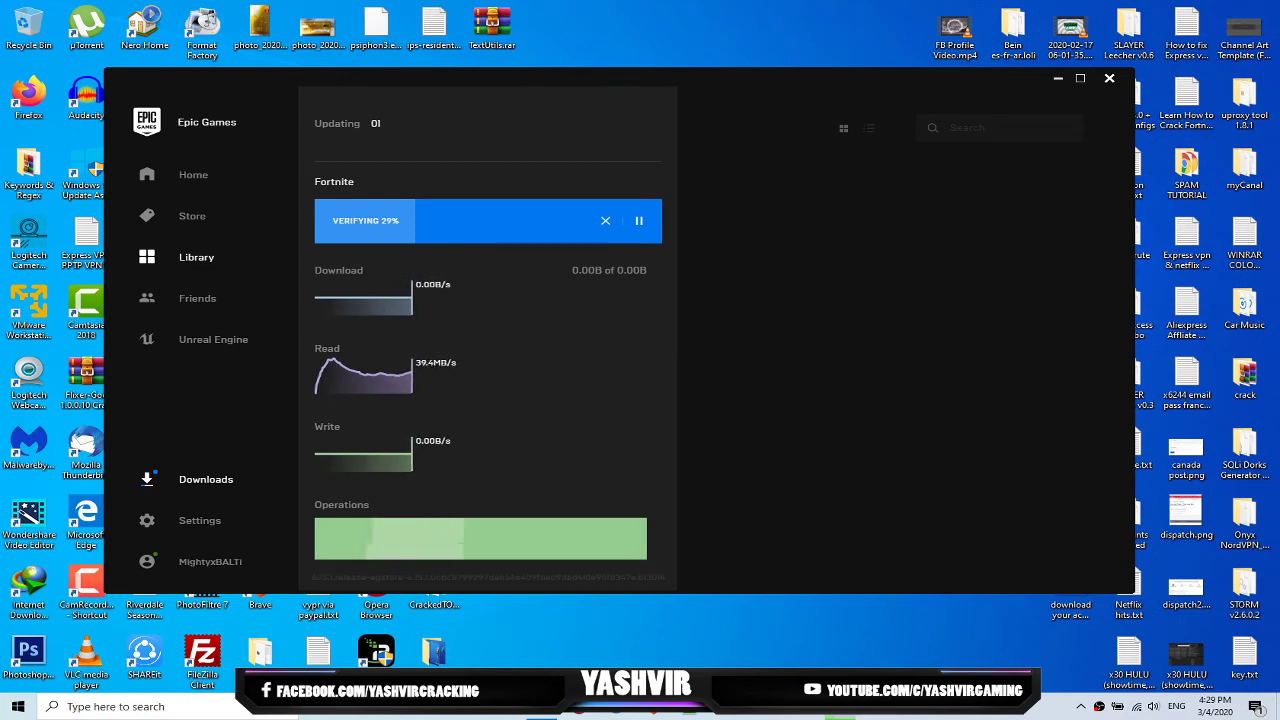
click(903, 714)
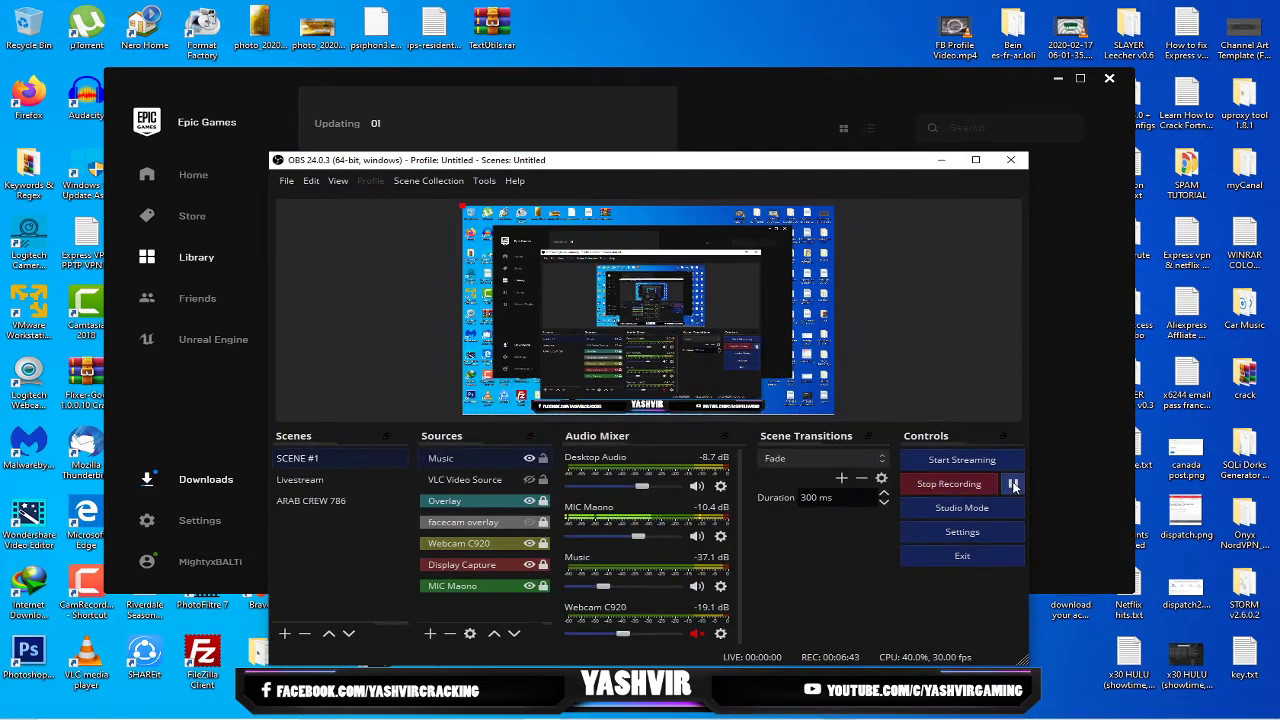
click(940, 714)
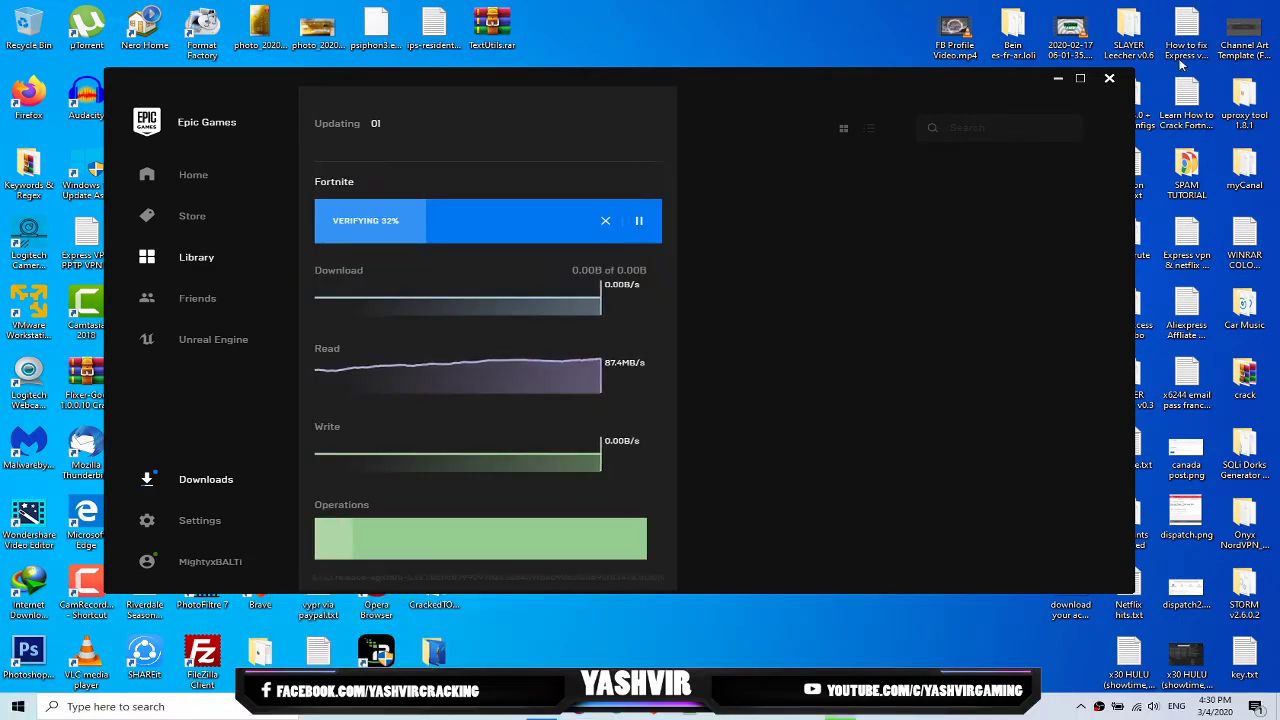
click(1058, 78)
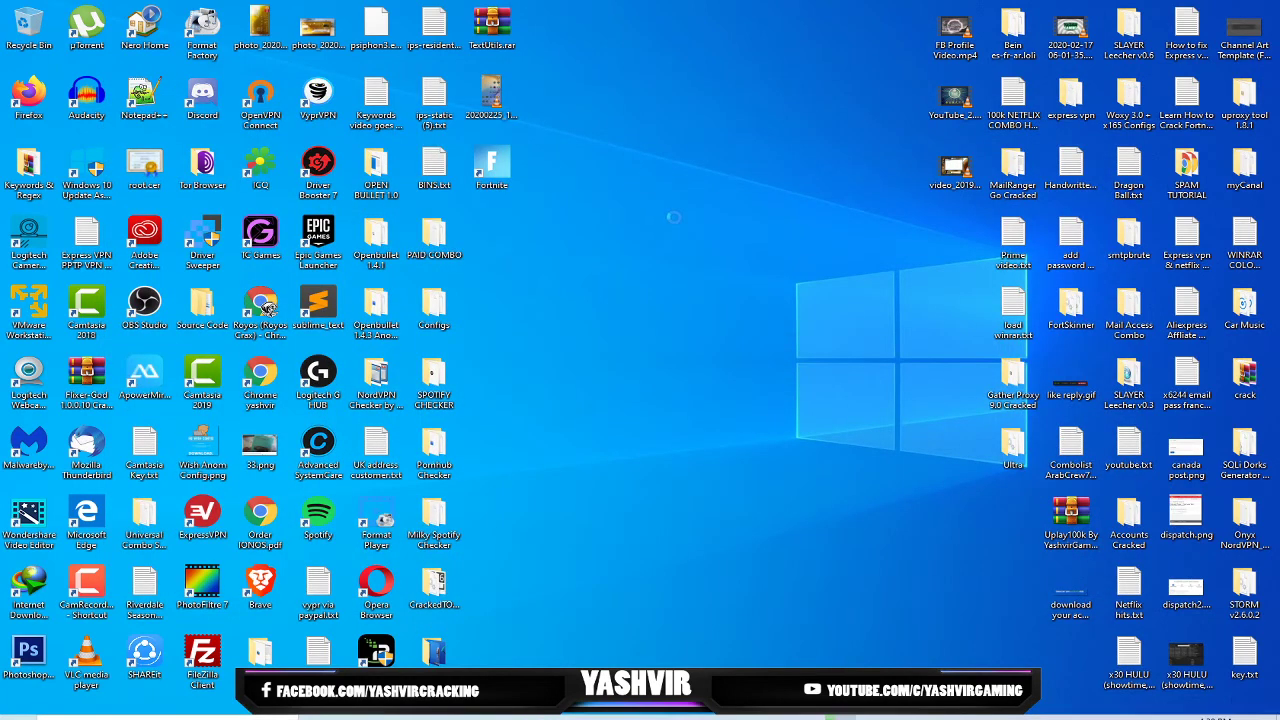
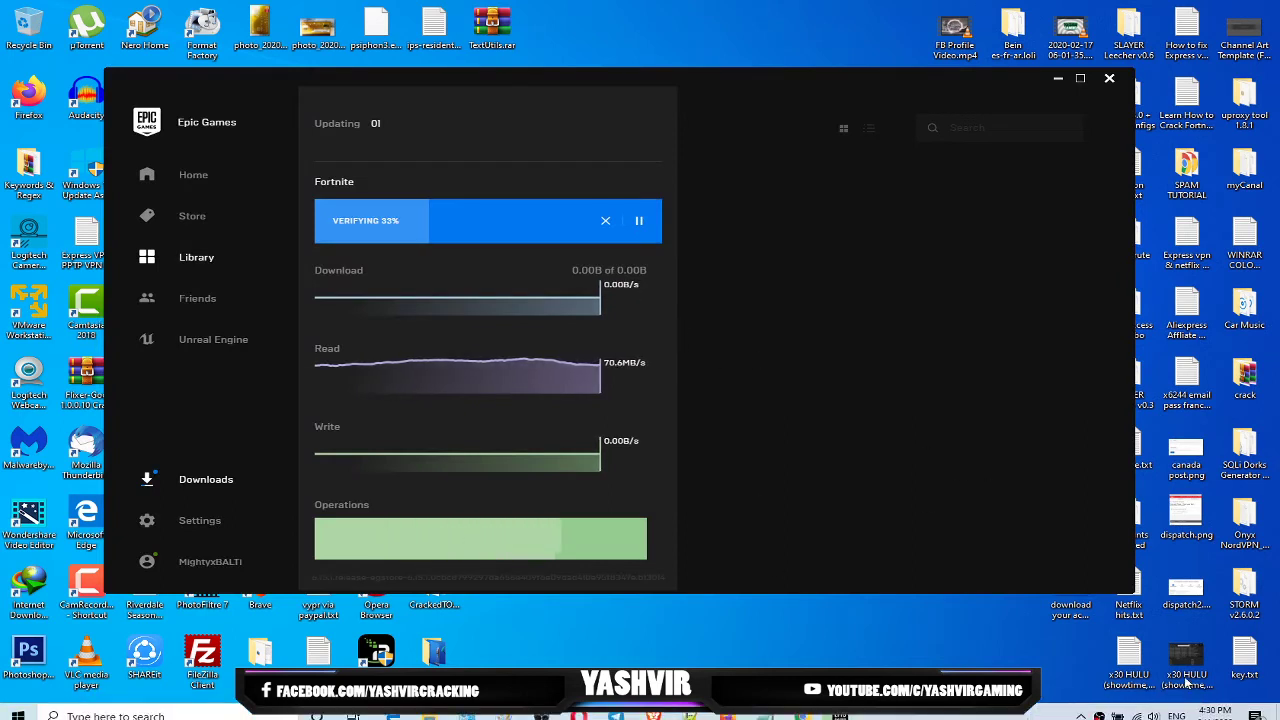
- Open the desktop's x30 HULU image for editing and the matching x30 HULU text file in Notepad
click(1183, 668)
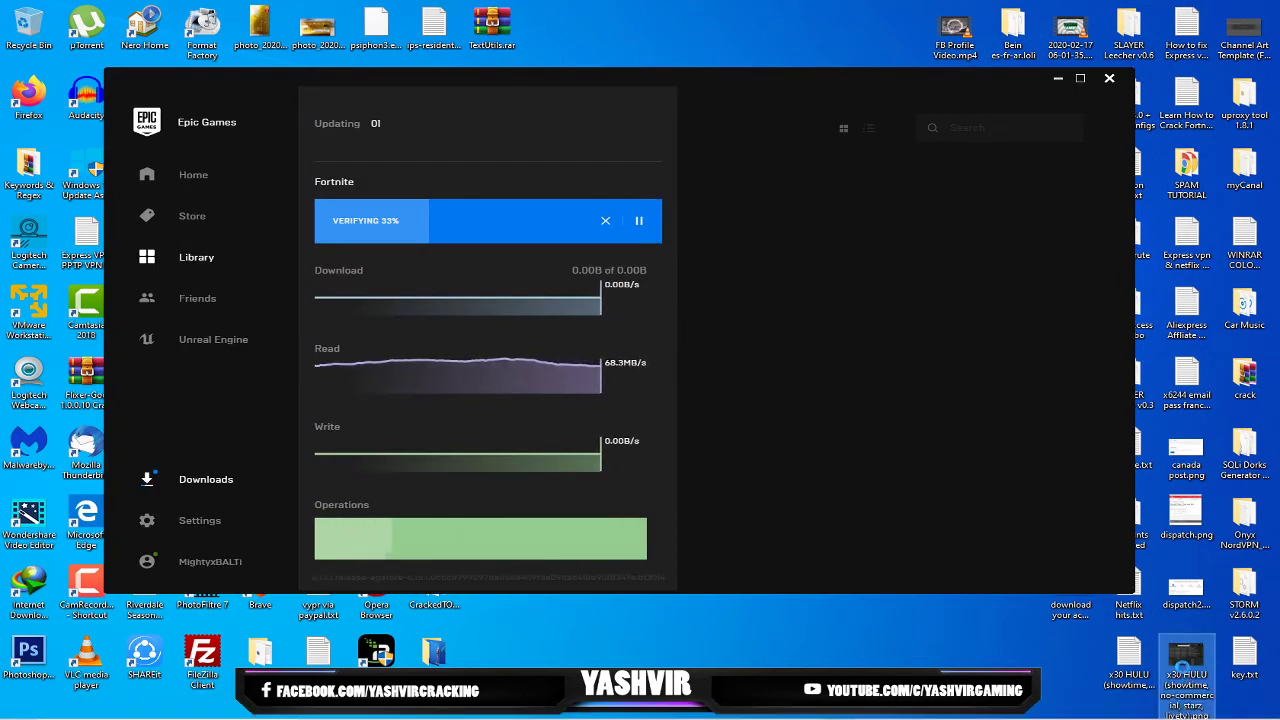
right_click(1183, 664)
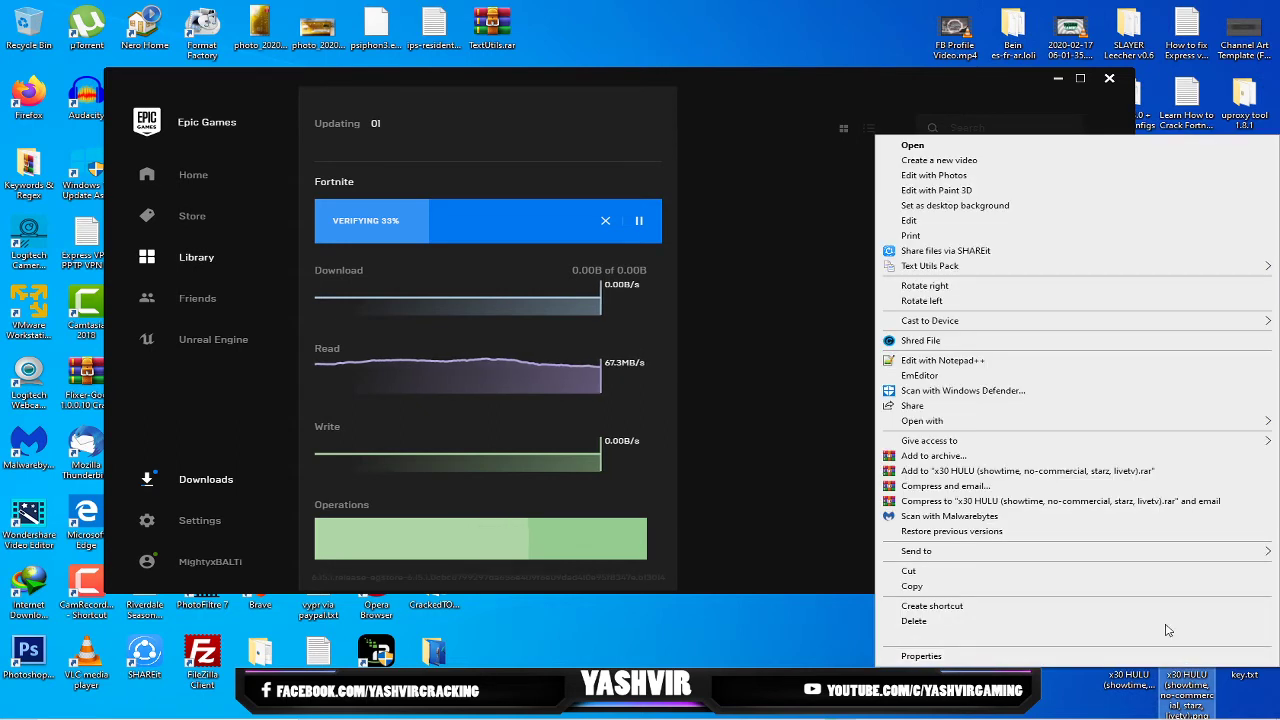
click(910, 220)
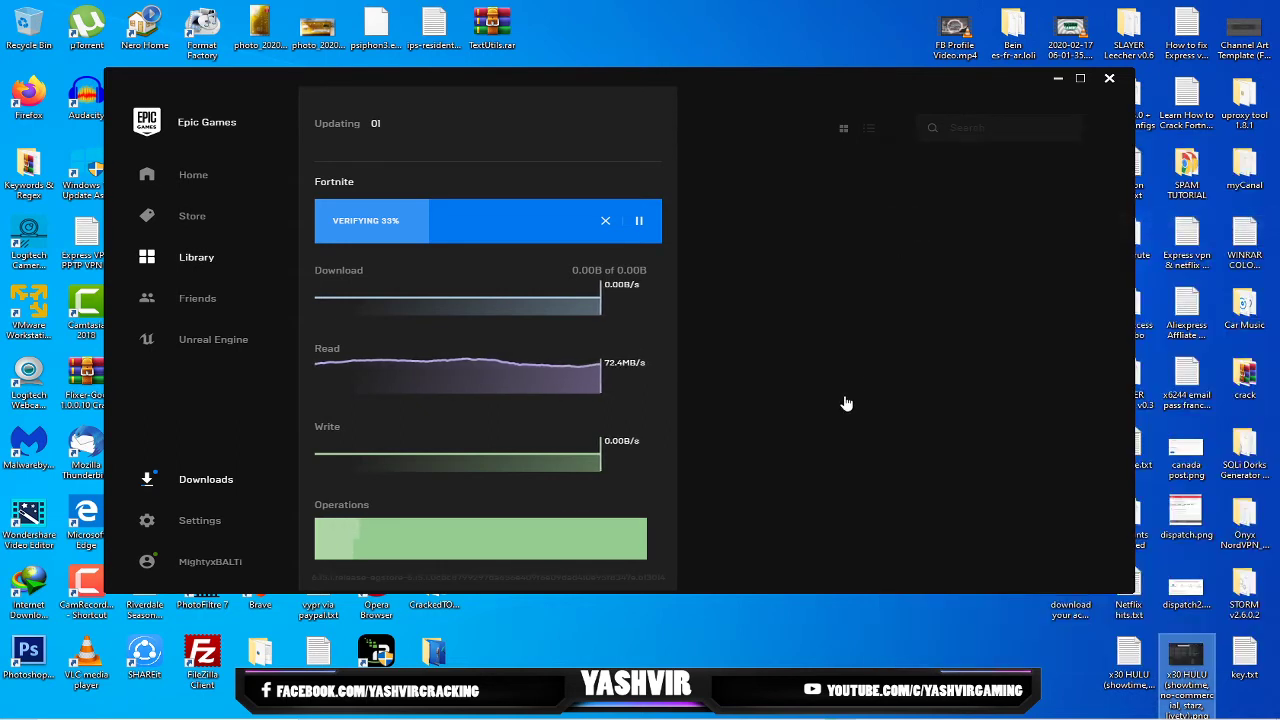
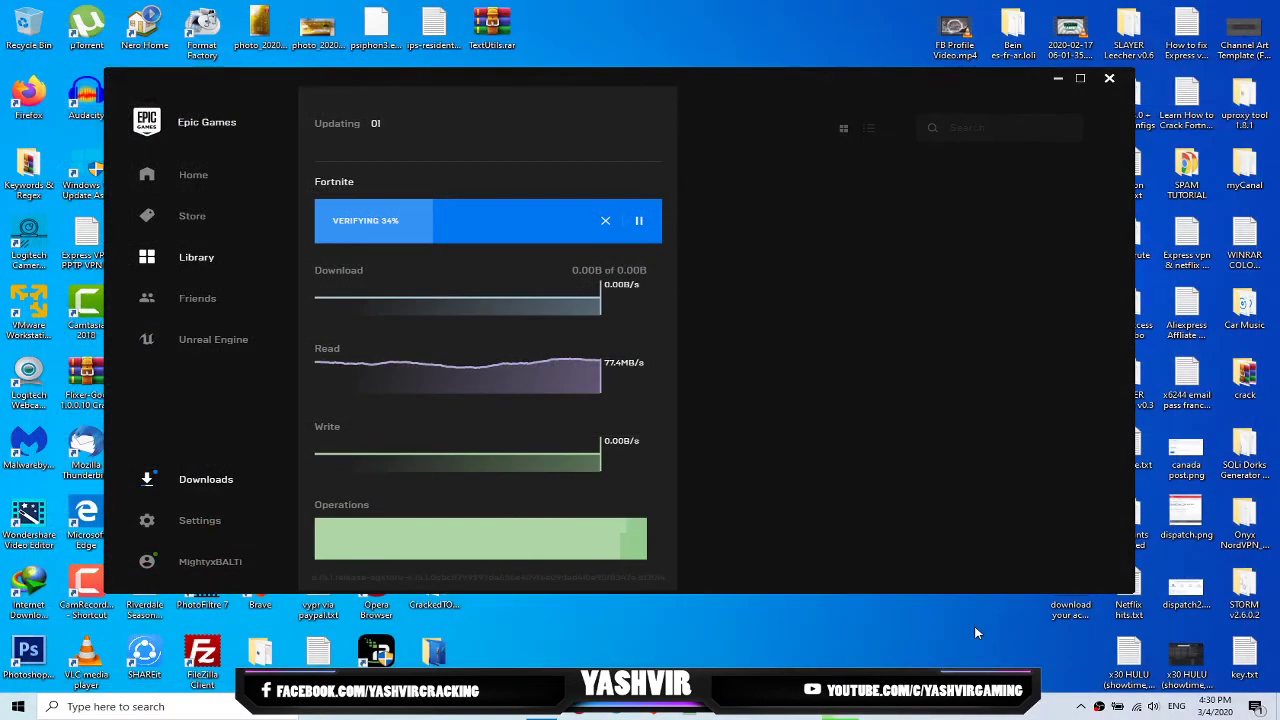
click(1108, 665)
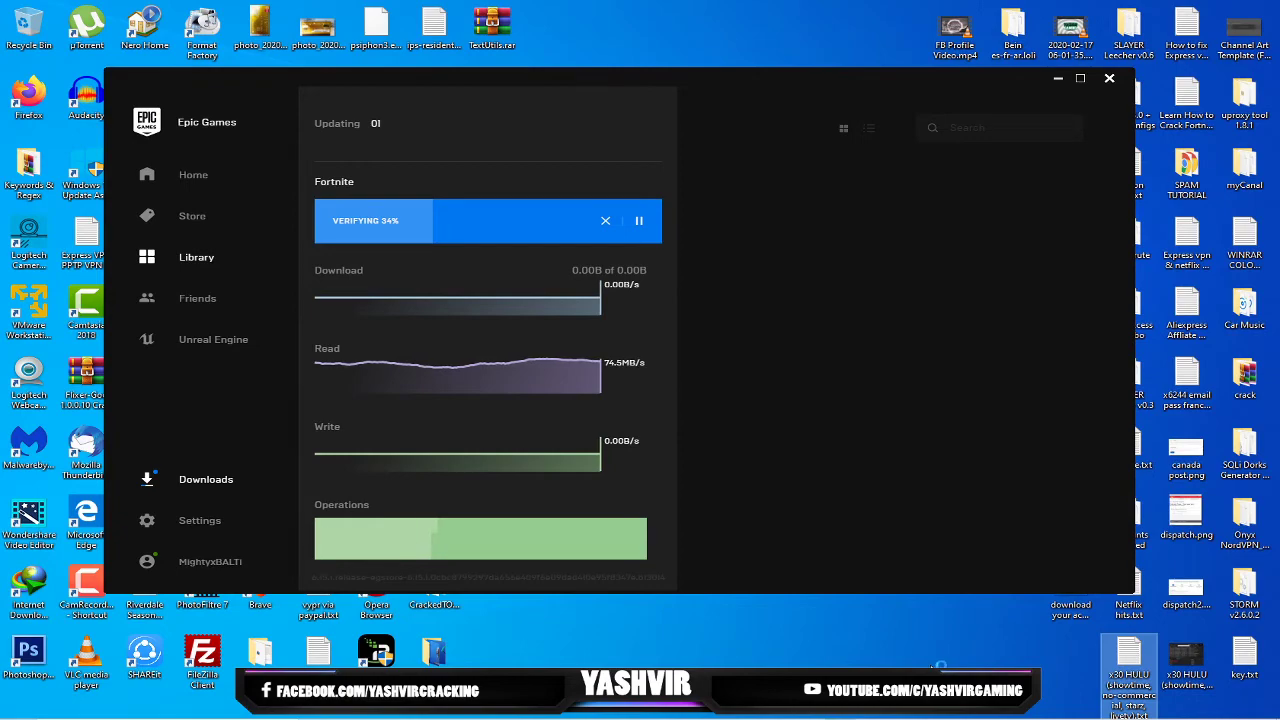
double_click(1108, 668)
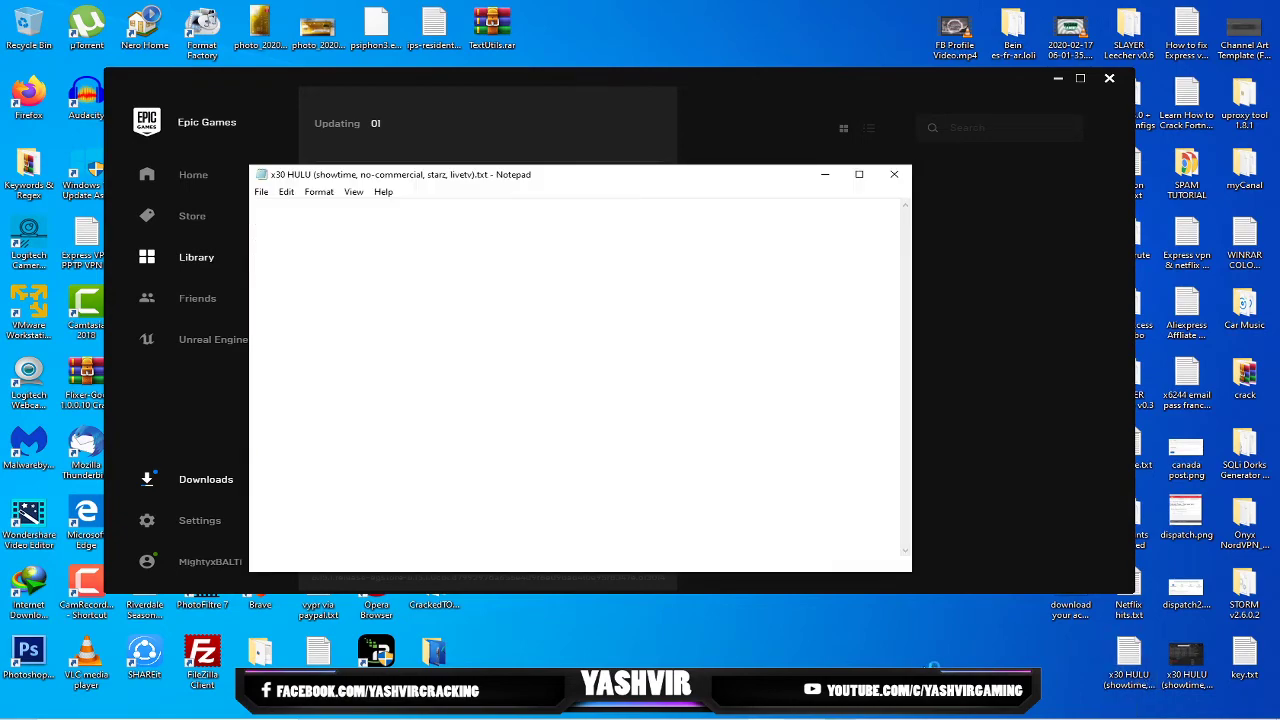
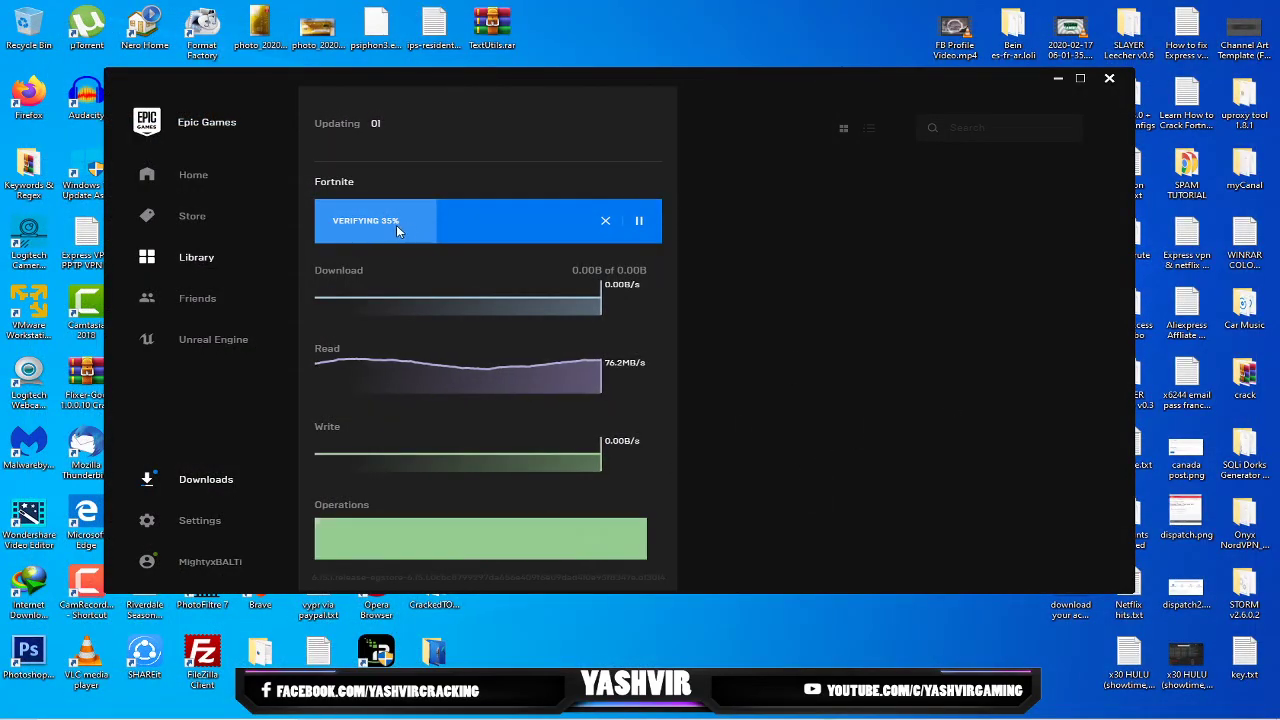
- Launch Fortnite from the Epic Games library and minimize the launcher while the game loads
mouse_move(964, 716)
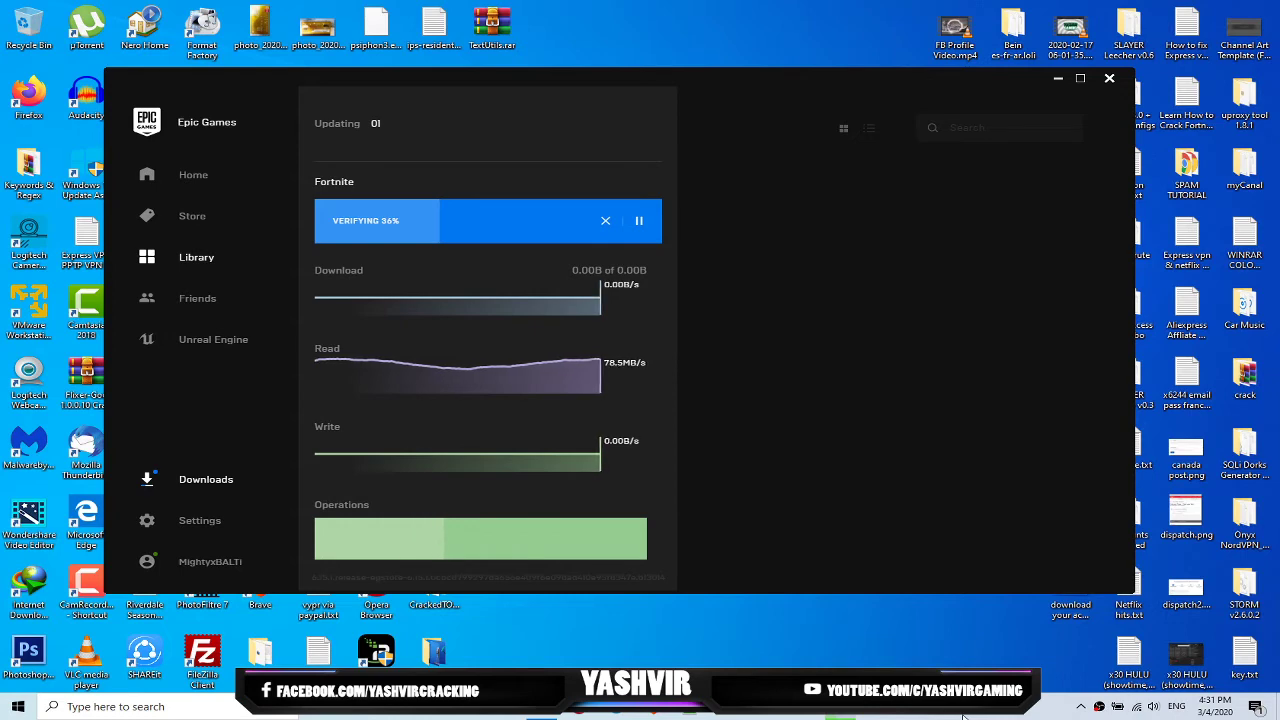
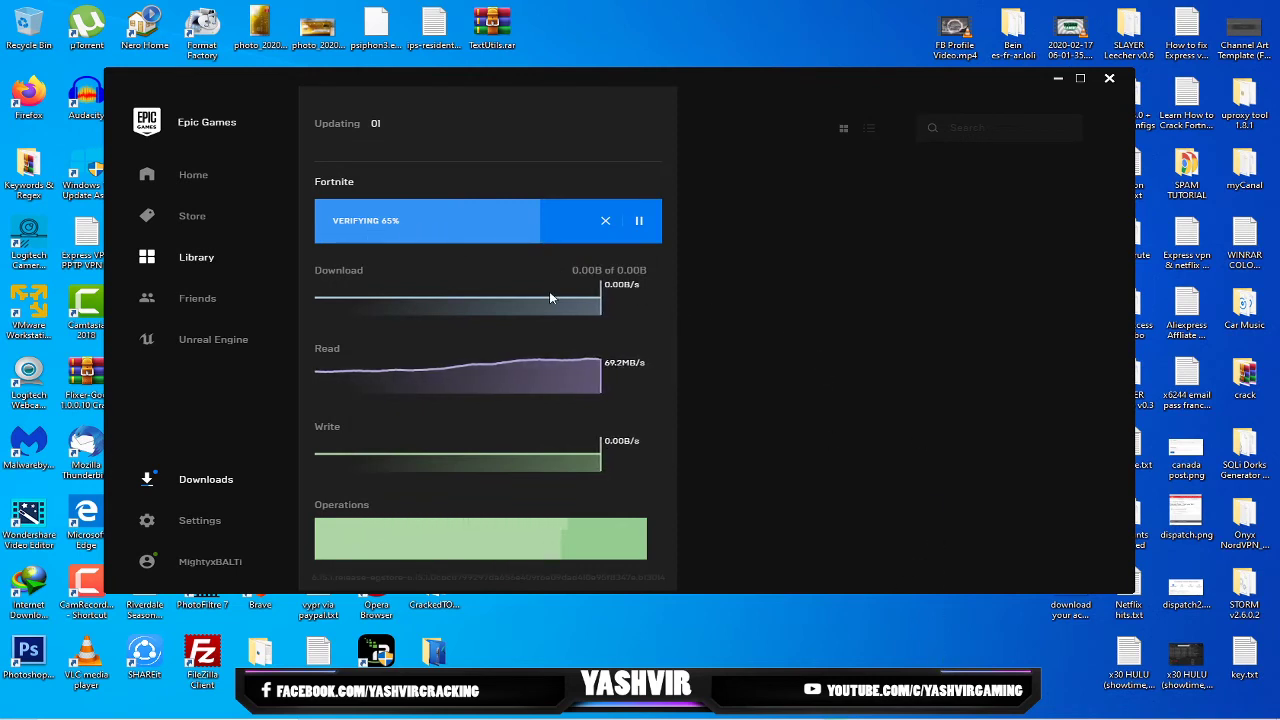
mouse_move(893, 716)
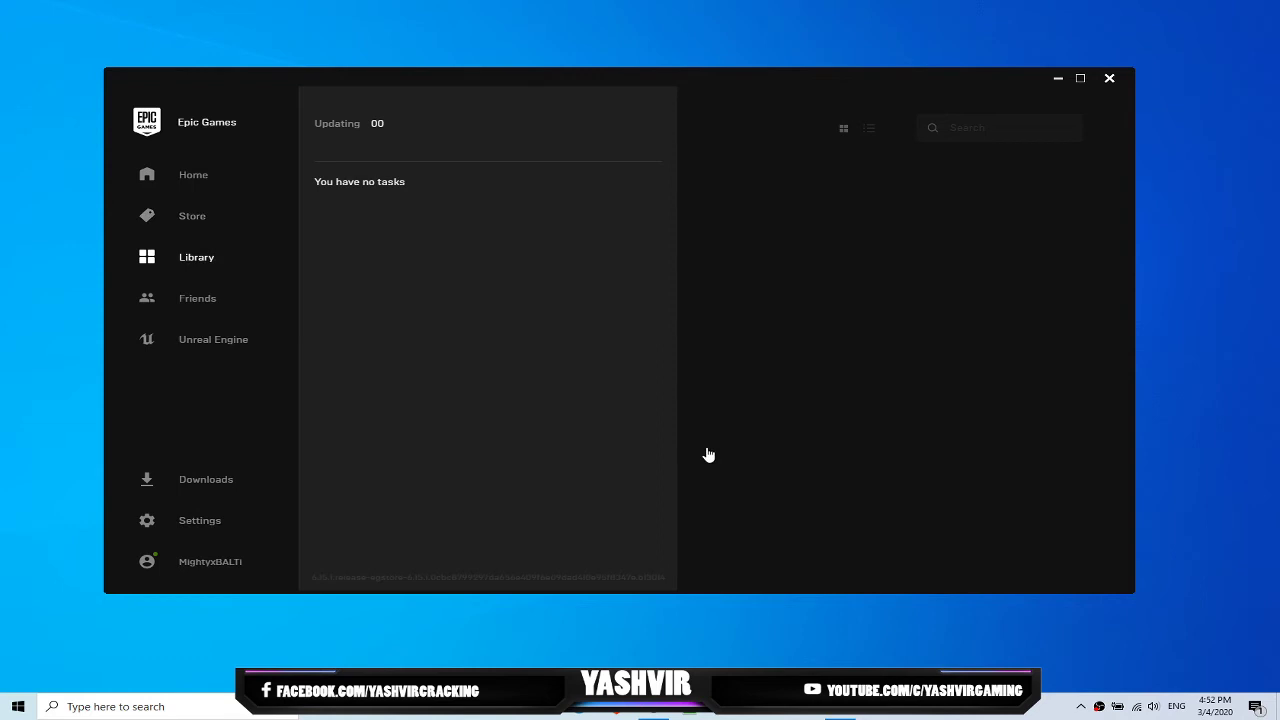
click(197, 262)
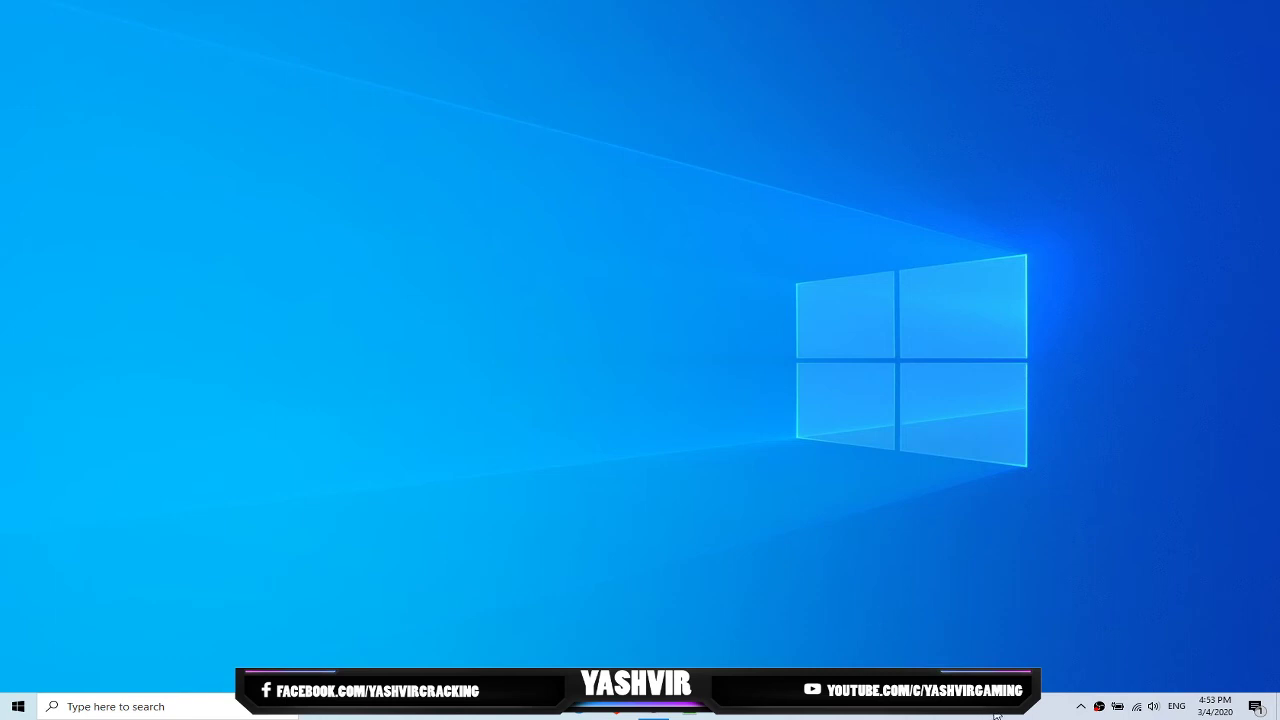
click(1078, 707)
click(1022, 713)
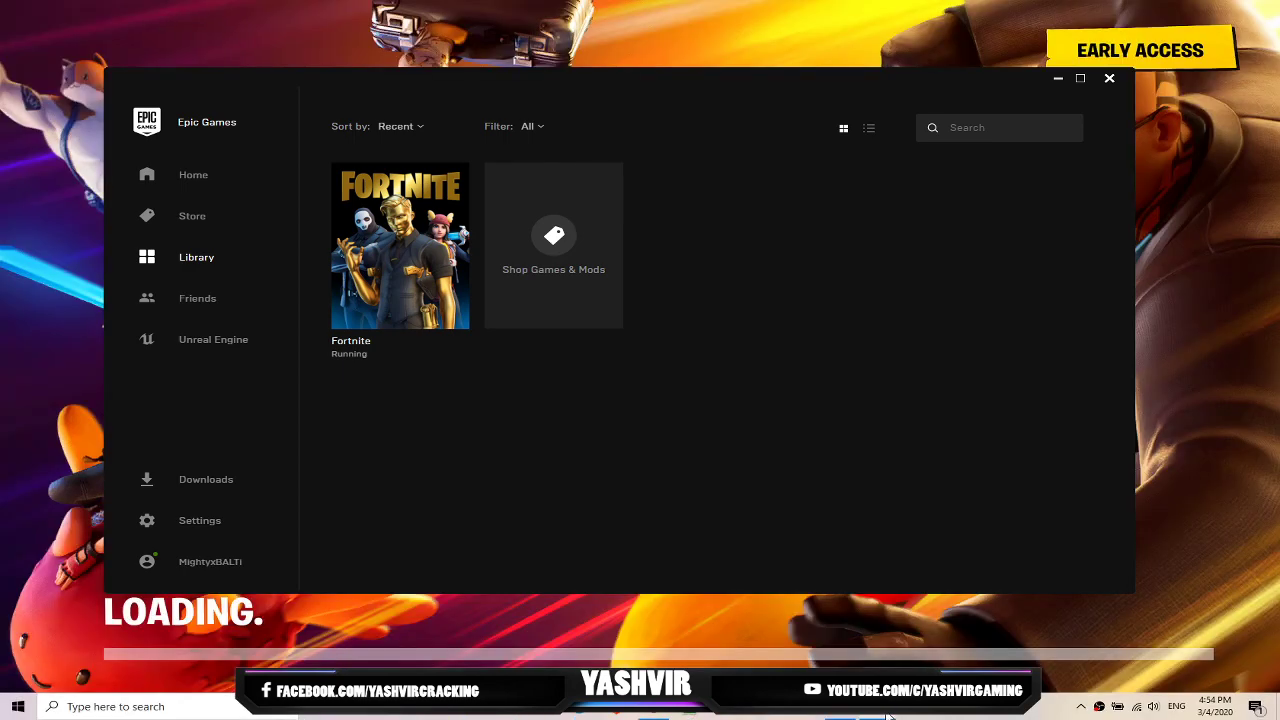
click(1058, 78)
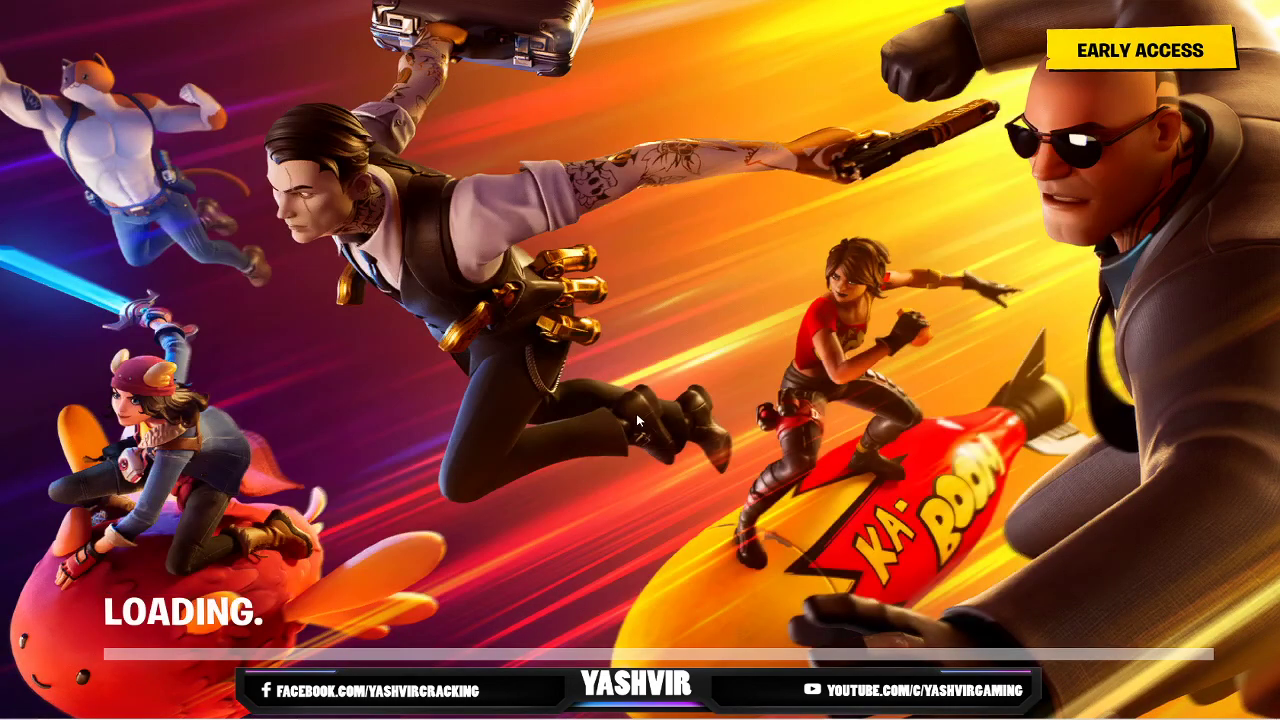